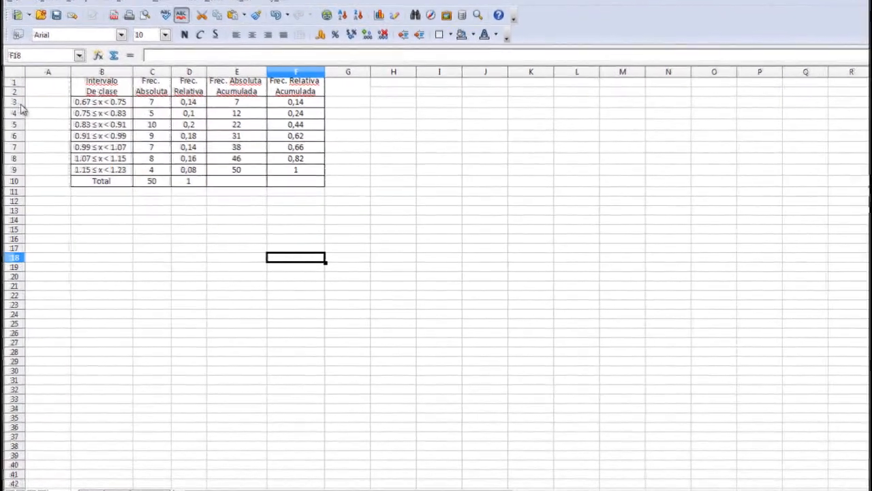
Insert an empty row above row 3, before the first class interval of the frequency table.
{"action": "left_click", "coordinate": [54, 116]}
{"action": "left_click", "coordinate": [19, 170], "text": "ctrl"}
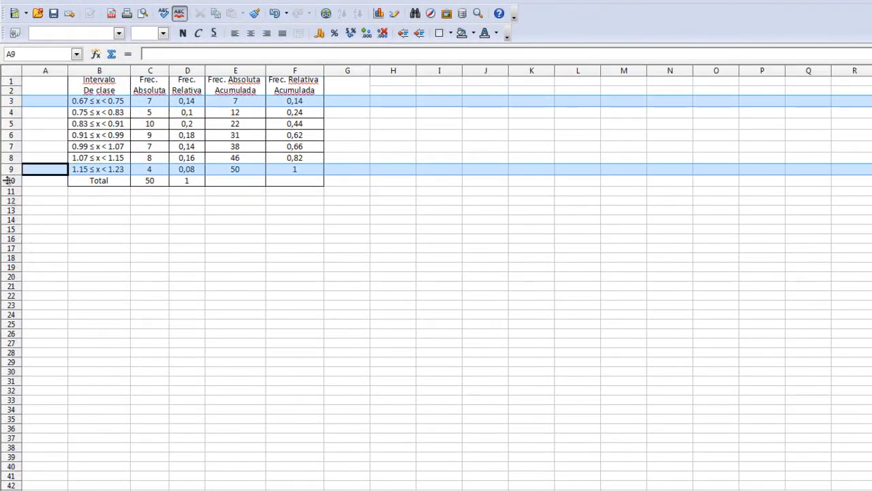
{"action": "left_click", "coordinate": [12, 101]}
{"action": "right_click", "coordinate": [13, 102]}
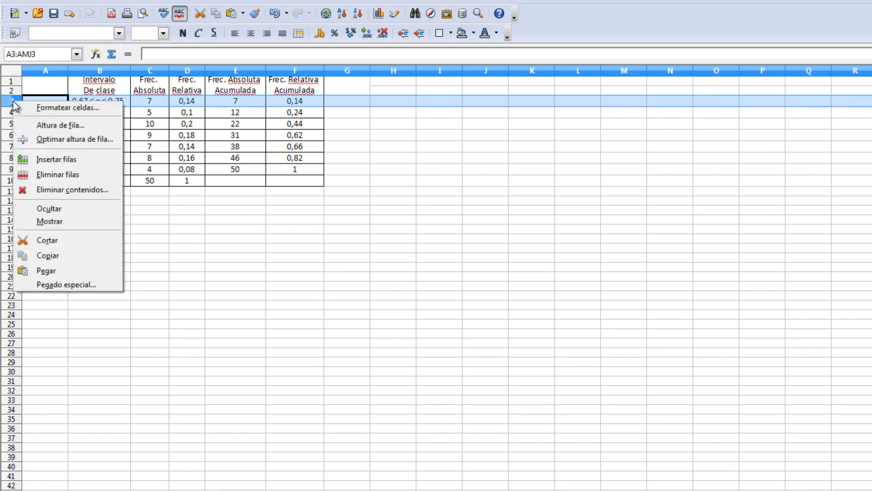
{"action": "left_click", "coordinate": [51, 159]}
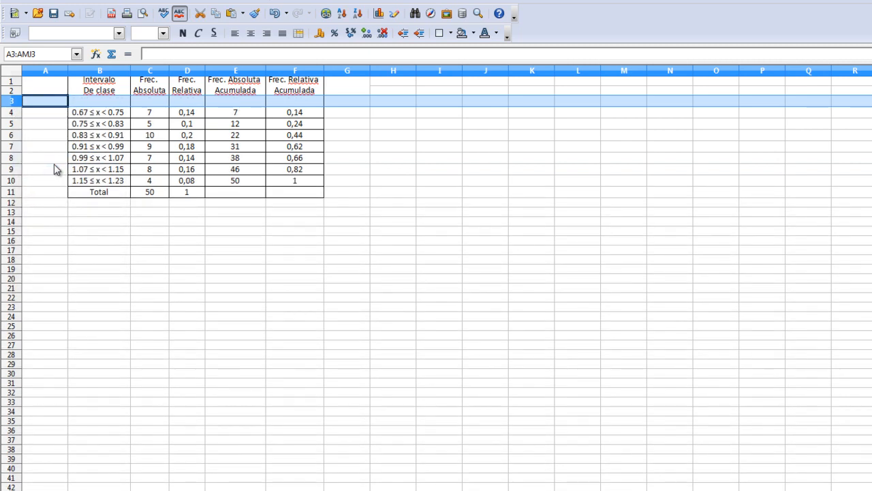
Copy the interval text from cell B4 into the empty cell B3.
{"action": "left_click", "coordinate": [105, 102]}
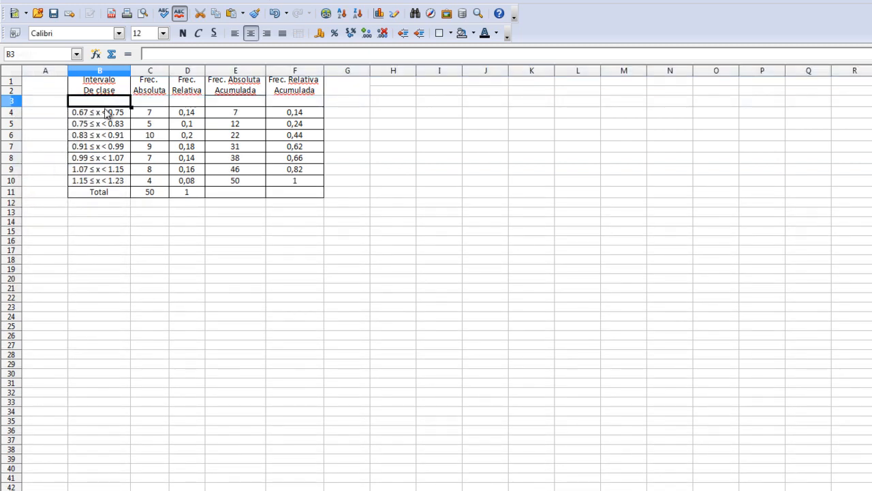
{"action": "left_click", "coordinate": [105, 112]}
{"action": "double_click", "coordinate": [105, 112]}
{"action": "key", "text": "ctrl+c"}
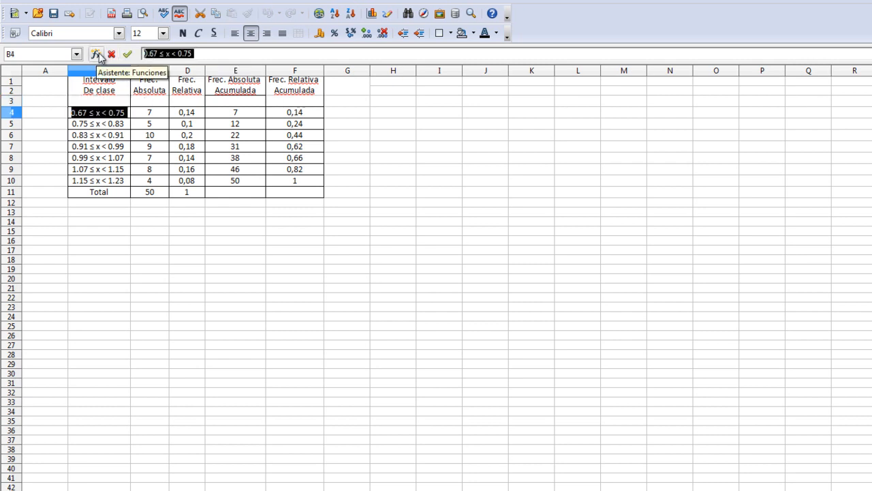
{"action": "key", "text": "Escape"}
{"action": "key", "text": "Up"}
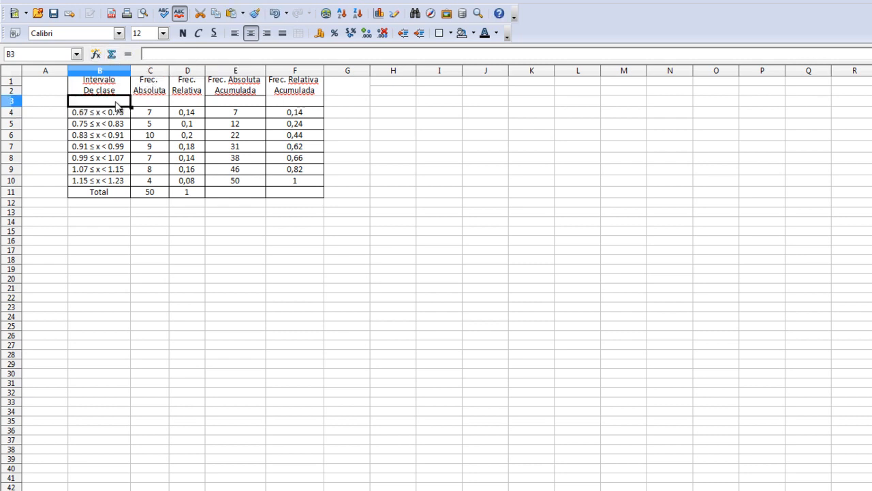
{"action": "key", "text": "ctrl+v"}
Change the interval in cell B3 to 0.59 ≤ x < 0.67.
{"action": "left_click", "coordinate": [159, 54]}
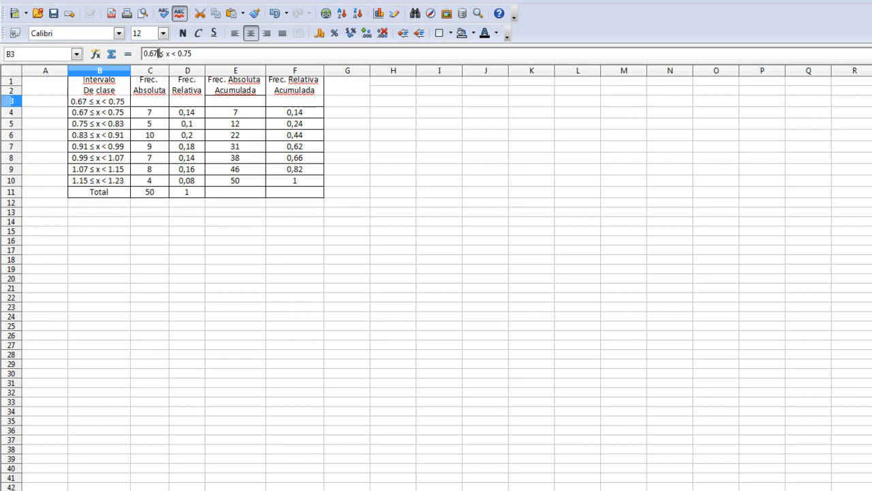
{"action": "left_click_drag", "start_coordinate": [159, 53], "coordinate": [149, 54]}
{"action": "type", "text": "59"}
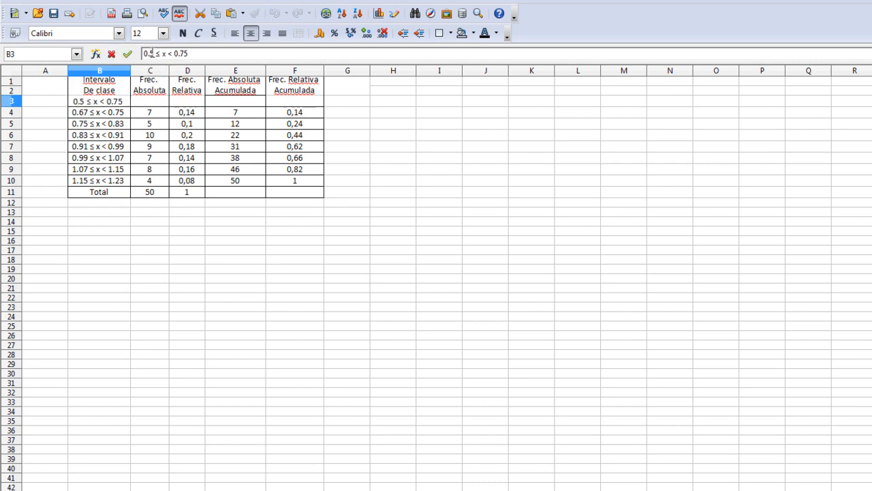
{"action": "left_click", "coordinate": [207, 53]}
{"action": "left_click_drag", "start_coordinate": [207, 53], "coordinate": [185, 53]}
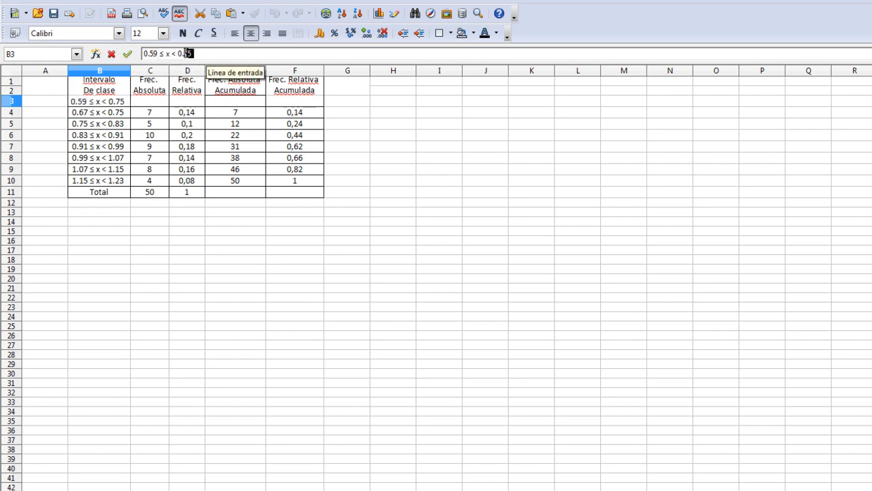
{"action": "type", "text": "67"}
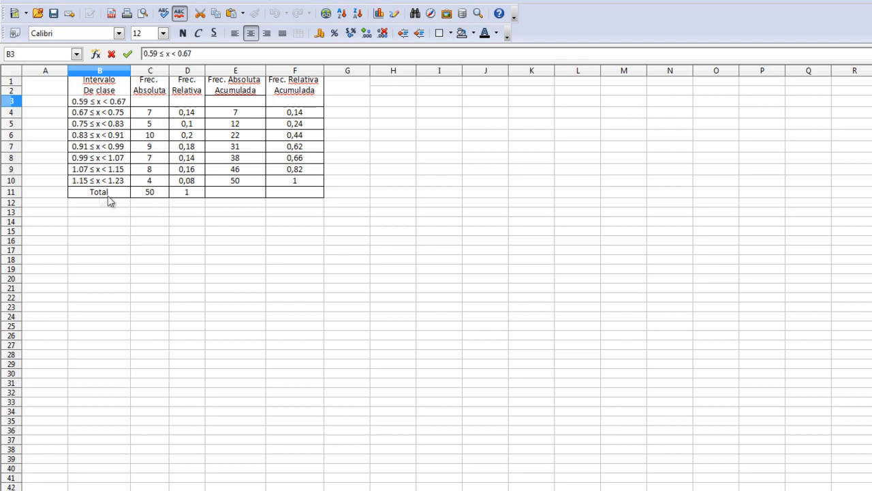
Insert an empty row above the Total row of the table.
{"action": "left_click", "coordinate": [12, 194]}
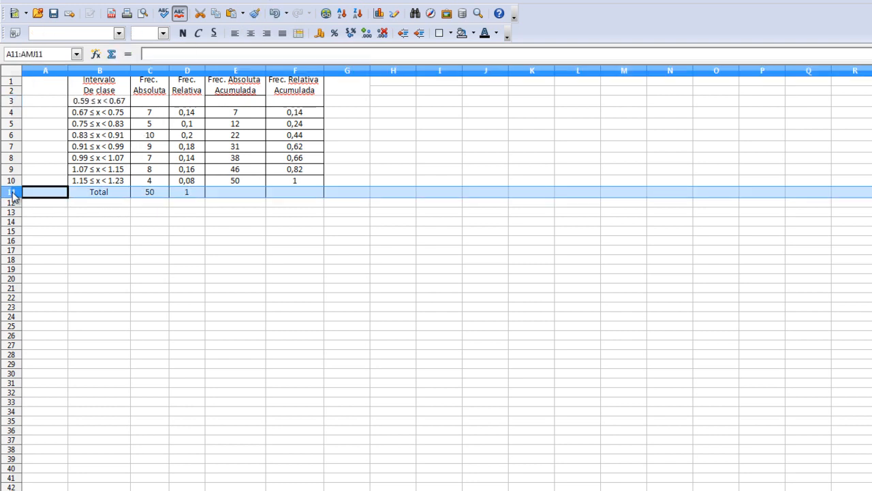
{"action": "right_click", "coordinate": [12, 194]}
{"action": "left_click", "coordinate": [43, 251]}
Paste the copied interval text into cell B11 and set its lower limit to 1.23.
{"action": "left_click", "coordinate": [100, 195]}
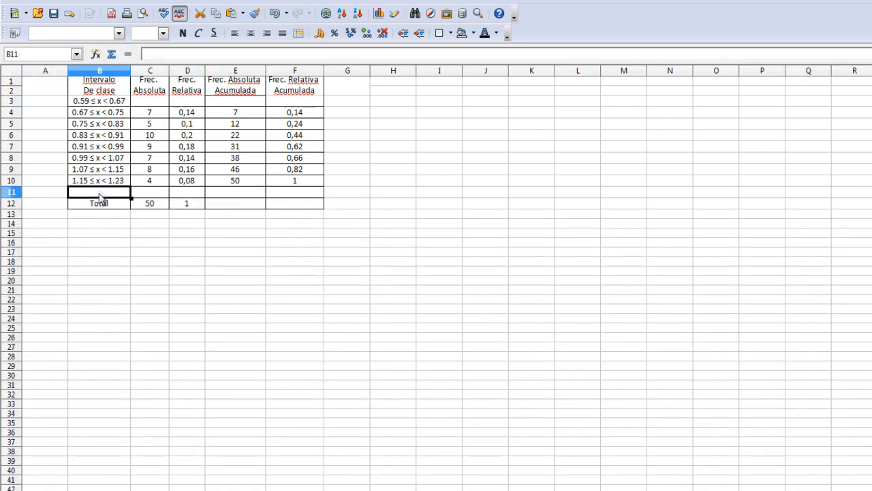
{"action": "left_click", "coordinate": [184, 53]}
{"action": "key", "text": "ctrl+v"}
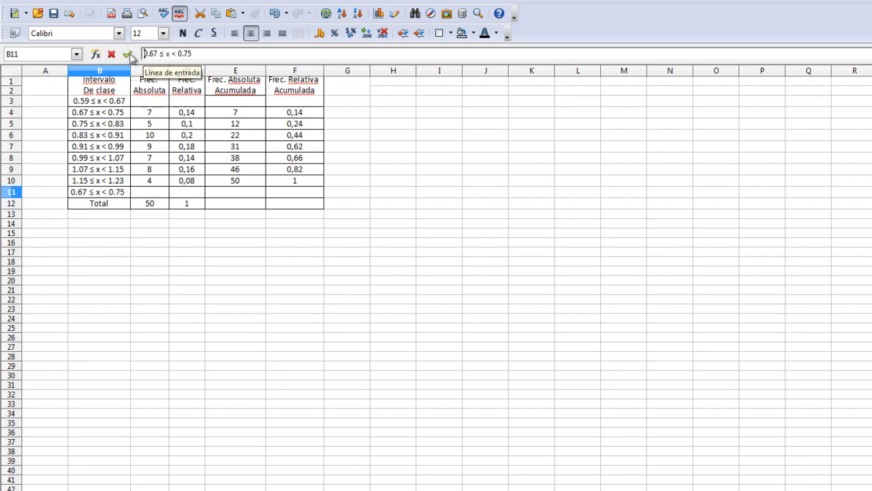
{"action": "key", "text": "Delete"}
{"action": "type", "text": "23"}
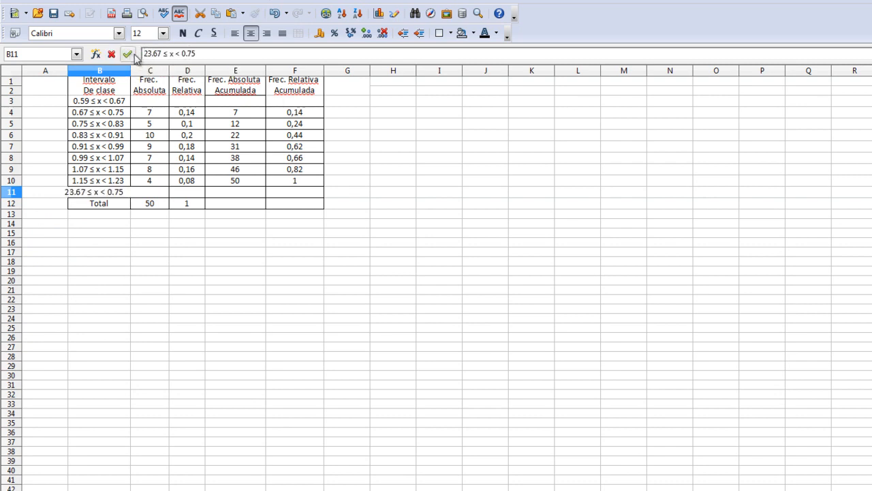
{"action": "key", "text": "BackSpace"}
{"action": "key", "text": "BackSpace"}
{"action": "type", "text": "1"}
{"action": "key", "text": "Right"}
{"action": "key", "text": "Delete"}
{"action": "key", "text": "Delete"}
{"action": "type", "text": "23"}
{"action": "key", "text": "End"}
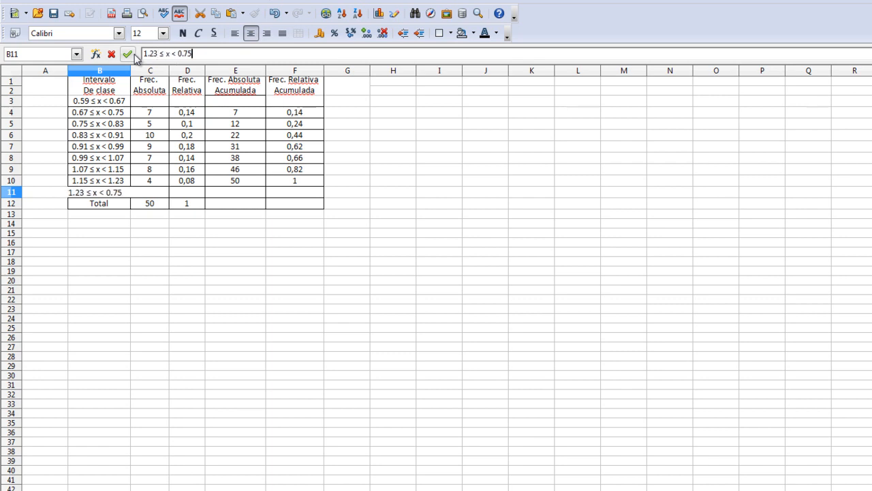
Set the upper limit of the interval in cell B11 to 1.31.
{"action": "key", "text": "BackSpace"}
{"action": "key", "text": "BackSpace"}
{"action": "type", "text": "31"}
{"action": "key", "text": "BackSpace"}
{"action": "key", "text": "BackSpace"}
{"action": "key", "text": "BackSpace"}
{"action": "key", "text": "BackSpace"}
{"action": "type", "text": "1.31"}
{"action": "left_click", "coordinate": [219, 298]}
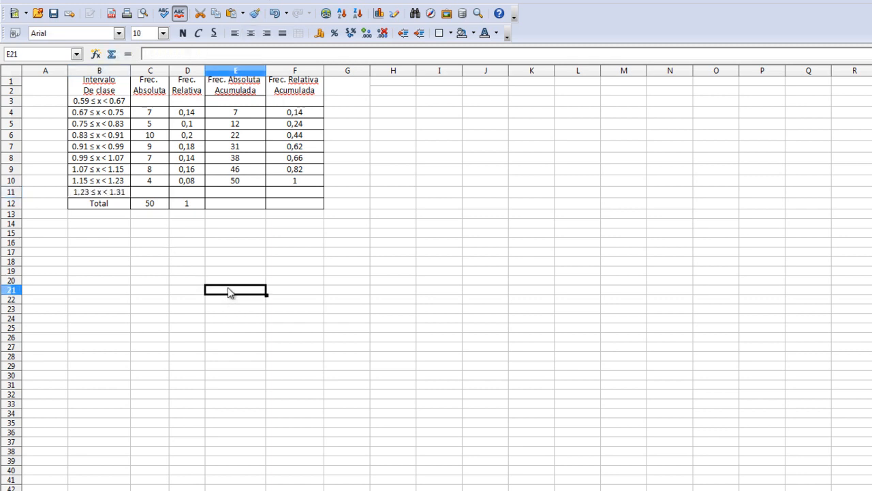
Enter a relative frequency of 0 for both added intervals, in cells D3 and D11.
{"action": "left_click", "coordinate": [185, 102]}
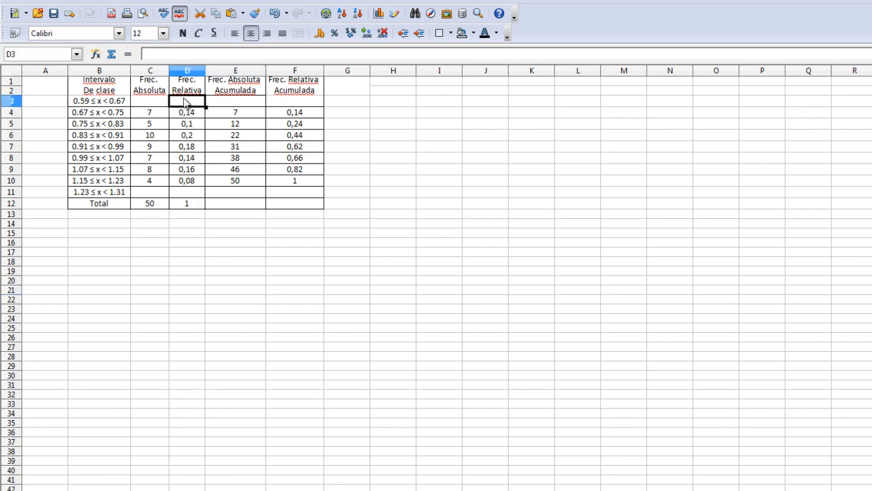
{"action": "type", "text": "0"}
{"action": "left_click", "coordinate": [184, 193]}
{"action": "type", "text": "0"}
{"action": "left_click", "coordinate": [314, 240]}
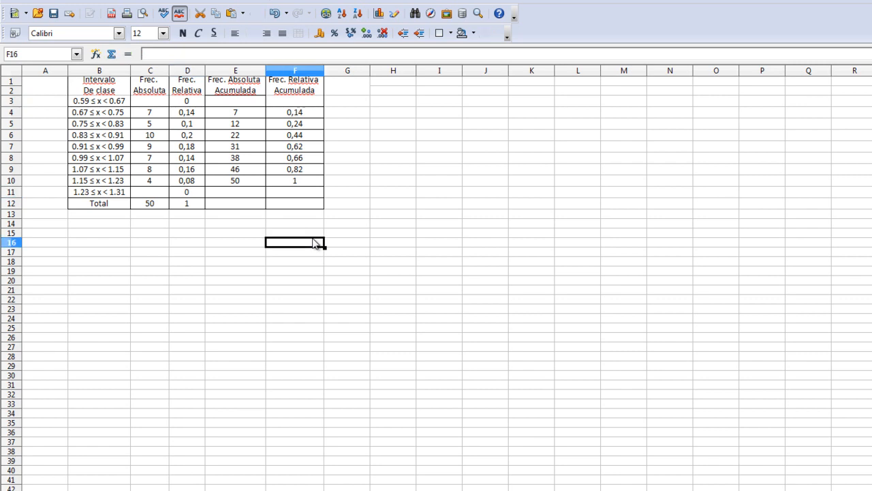
Add the column heading "P. Medios" in the merged header cell G1.
{"action": "left_click", "coordinate": [343, 87]}
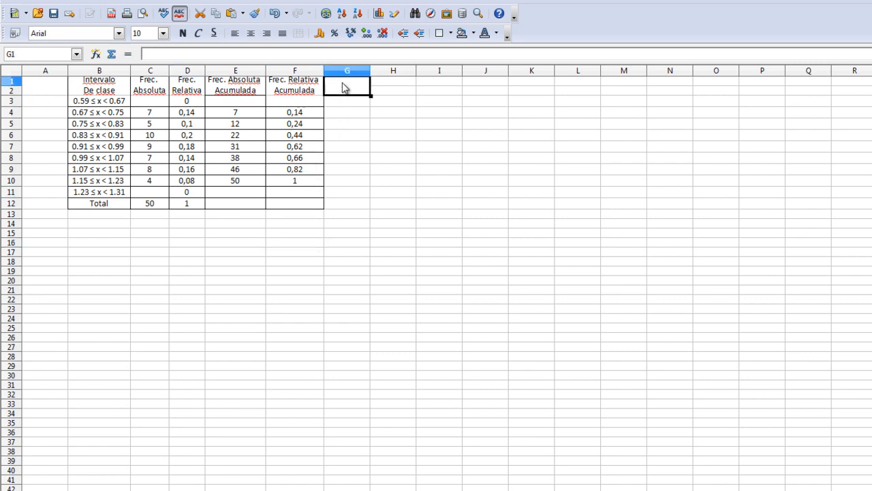
{"action": "type", "text": "P"}
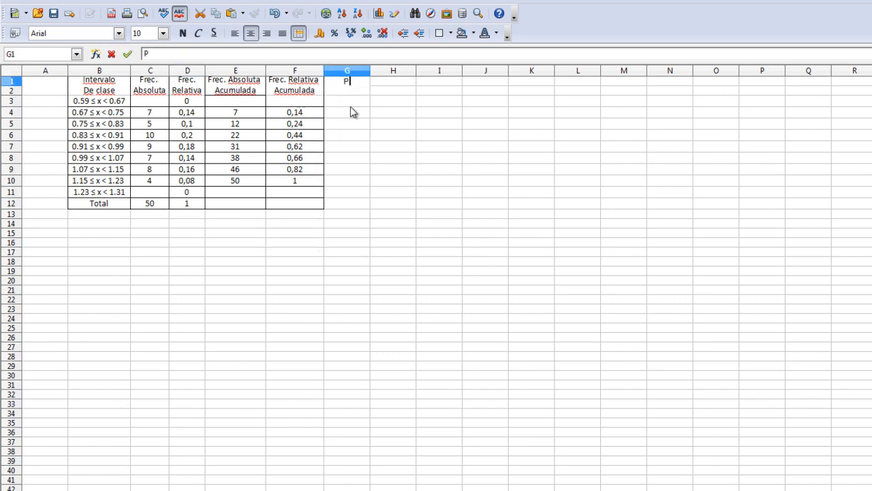
{"action": "type", "text": ". Medios"}
{"action": "left_click", "coordinate": [347, 150]}
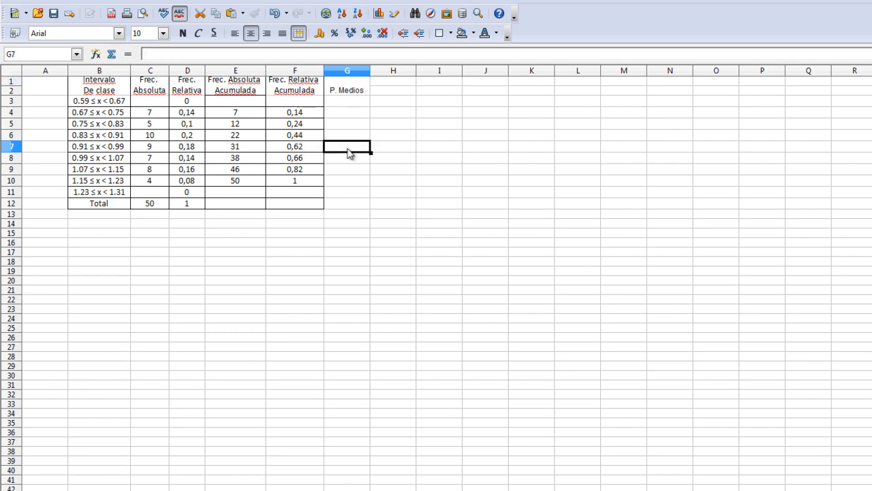
Fill cells G3 to G6 with the class midpoints 0,63, 0,71, 0,79 and 0,87.
{"action": "left_click", "coordinate": [347, 103]}
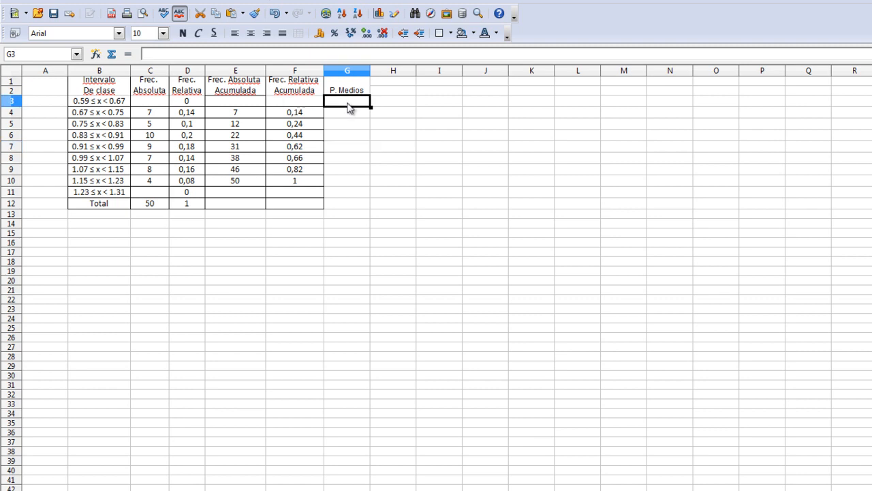
{"action": "type", "text": "0,63"}
{"action": "key", "text": "Return"}
{"action": "type", "text": "0,71"}
{"action": "key", "text": "Return"}
{"action": "type", "text": "0,79"}
{"action": "key", "text": "Return"}
{"action": "type", "text": "0,87"}
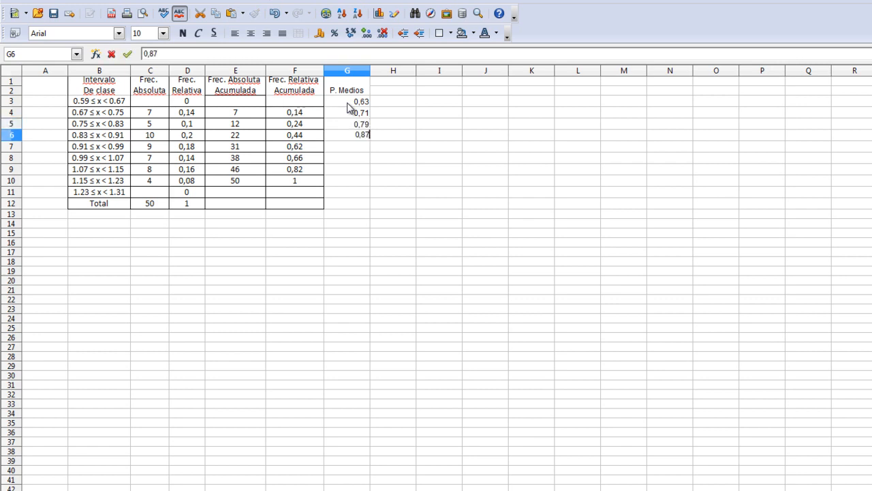
{"action": "key", "text": "Return"}
Fill cells G7 to G11 with the remaining class midpoints 0,95, 1,03, 1,11, 1,19 and 1,27.
{"action": "type", "text": "0,9"}
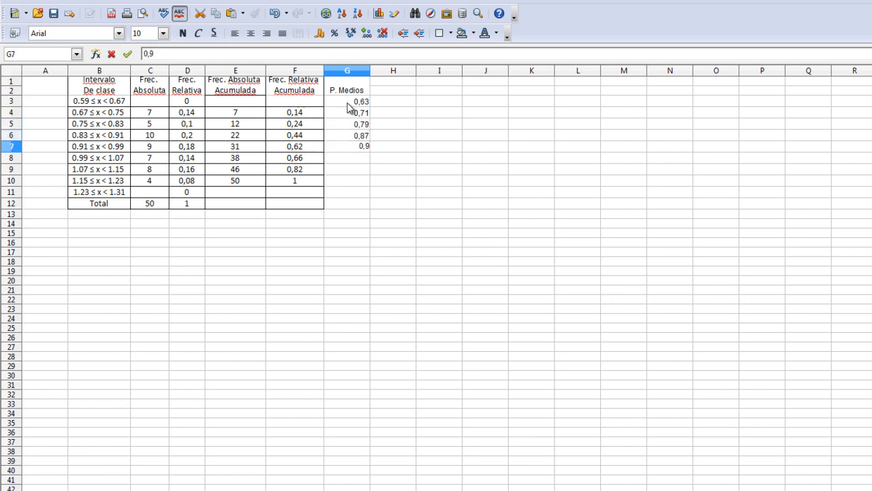
{"action": "type", "text": "5"}
{"action": "key", "text": "Return"}
{"action": "type", "text": "1,03"}
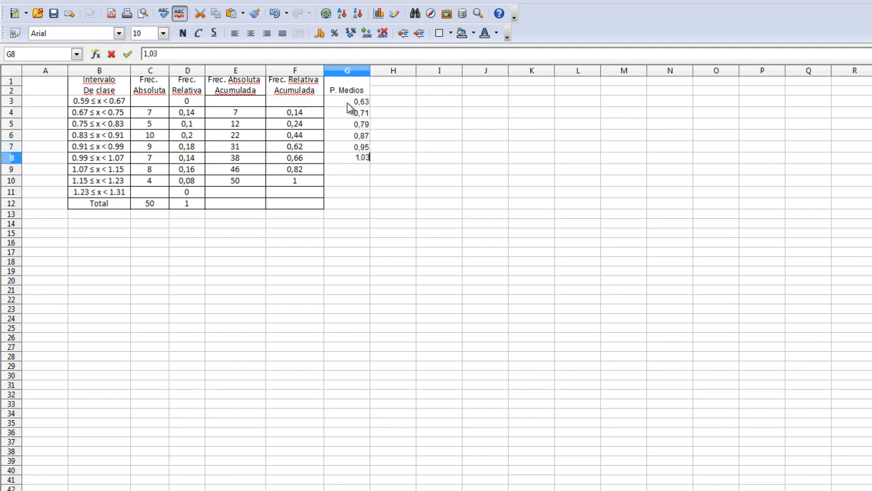
{"action": "key", "text": "Return"}
{"action": "type", "text": "1,11"}
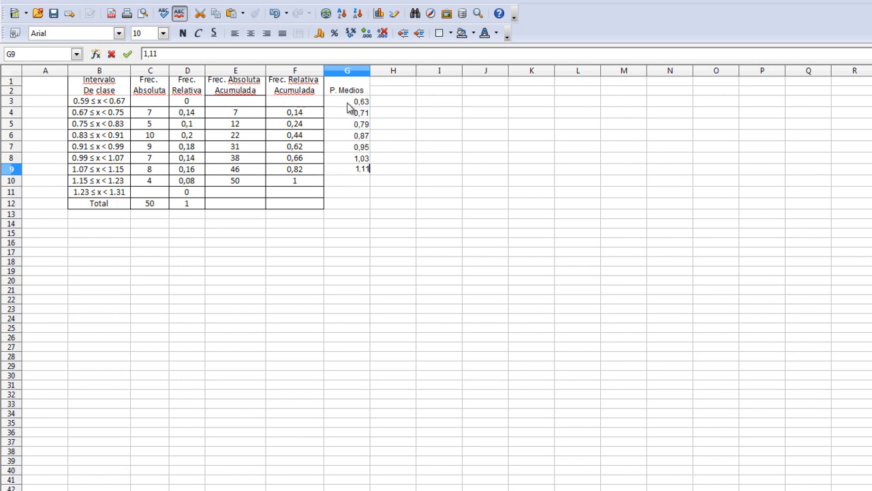
{"action": "key", "text": "Return"}
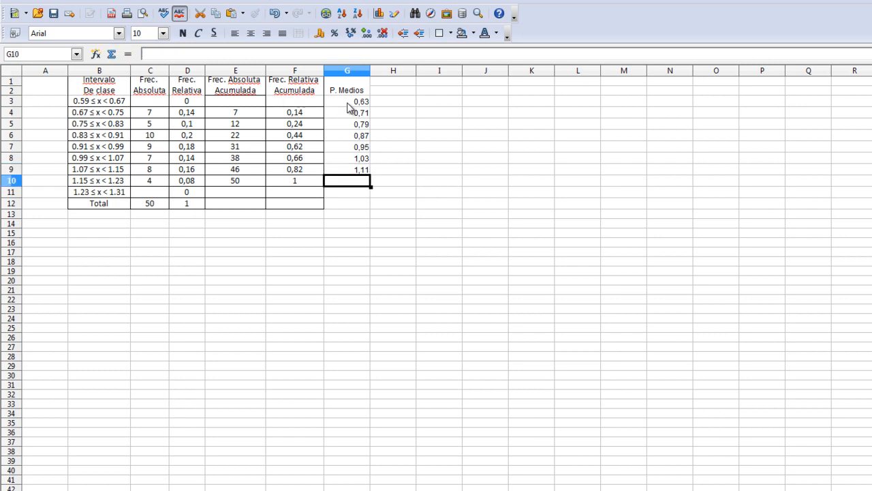
{"action": "type", "text": "1,19"}
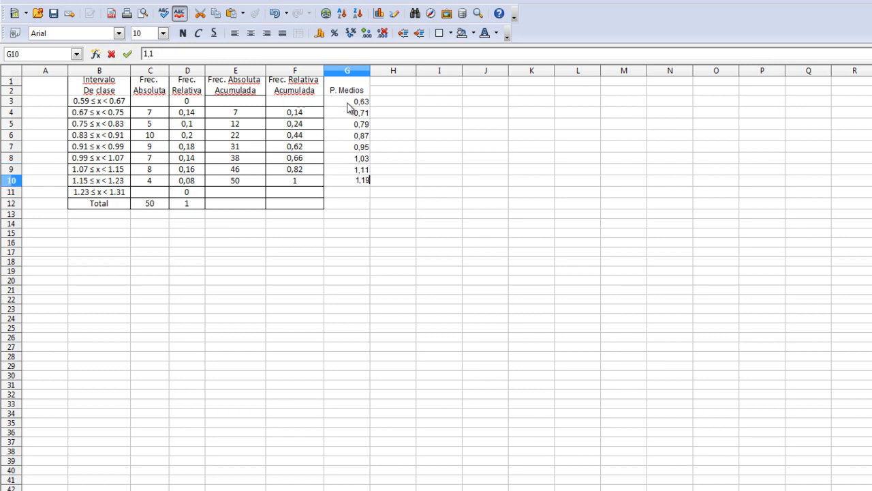
{"action": "key", "text": "Return"}
{"action": "type", "text": "1"}
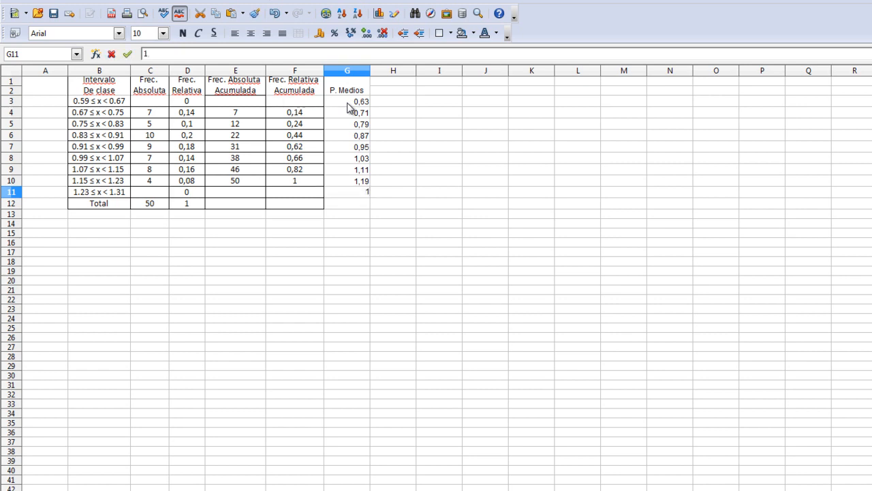
{"action": "type", "text": ",27"}
{"action": "key", "text": "Return"}
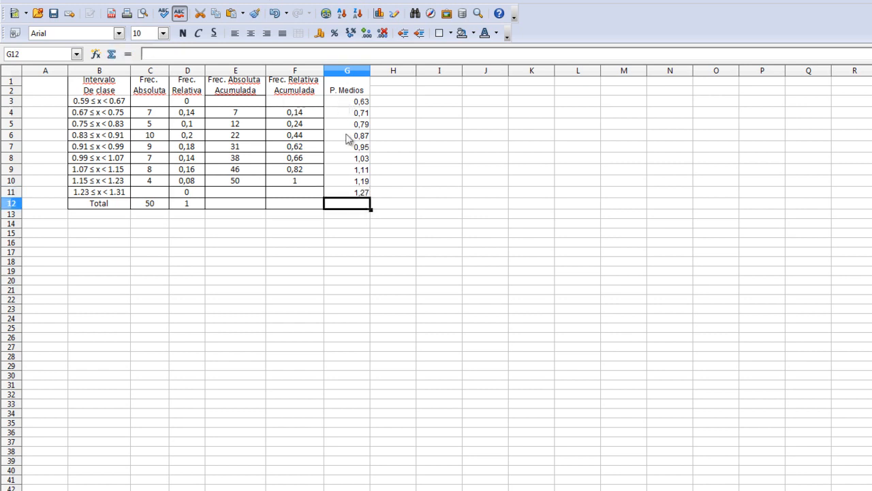
Start inserting a normal column chart from an empty cell, leave its data range blank, and proceed to the data series settings.
{"action": "left_click", "coordinate": [386, 252]}
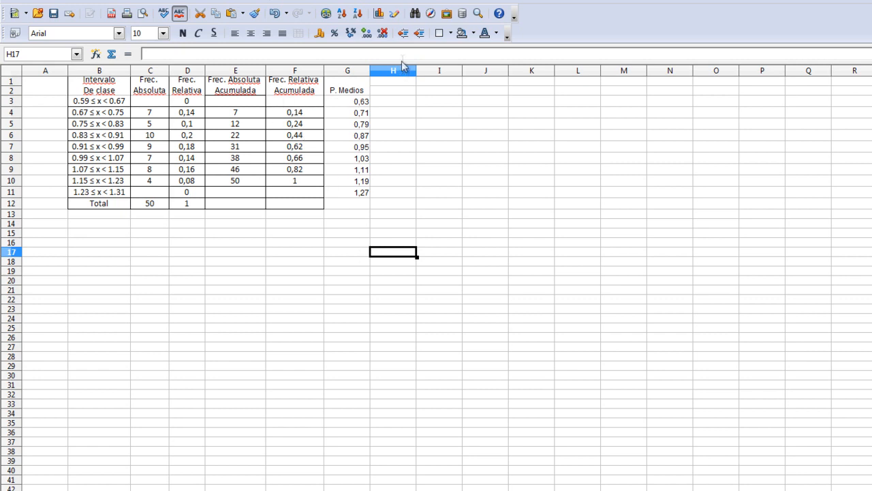
{"action": "left_click", "coordinate": [99, 3]}
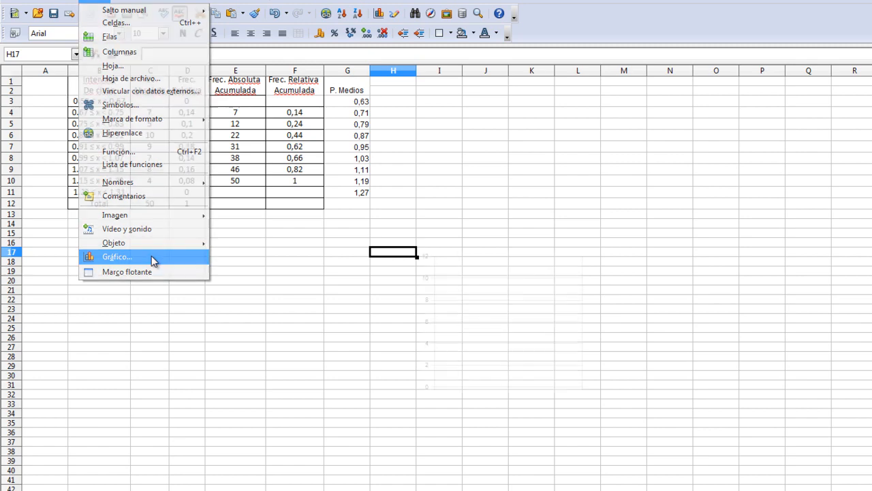
{"action": "left_click", "coordinate": [117, 257]}
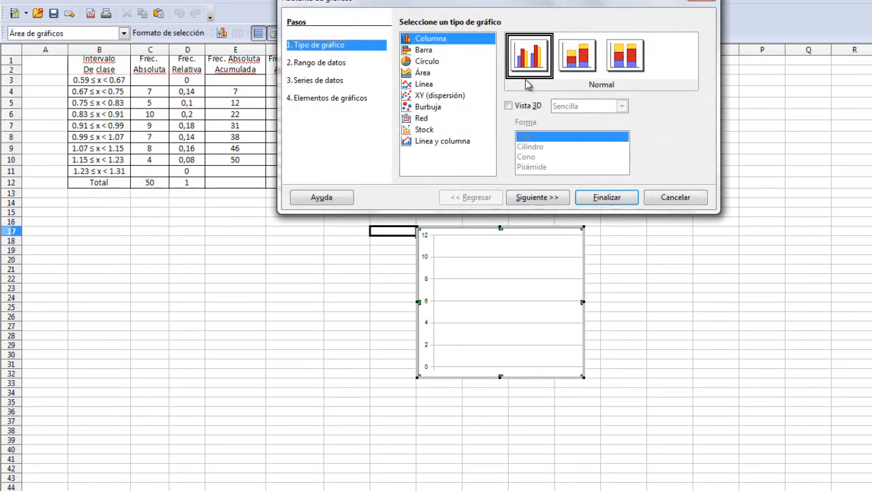
{"action": "left_click", "coordinate": [545, 200]}
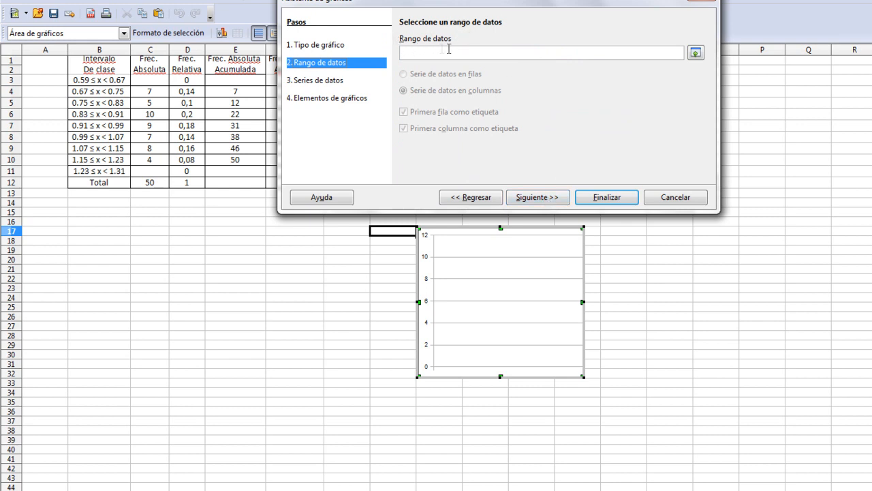
{"action": "left_click", "coordinate": [553, 199]}
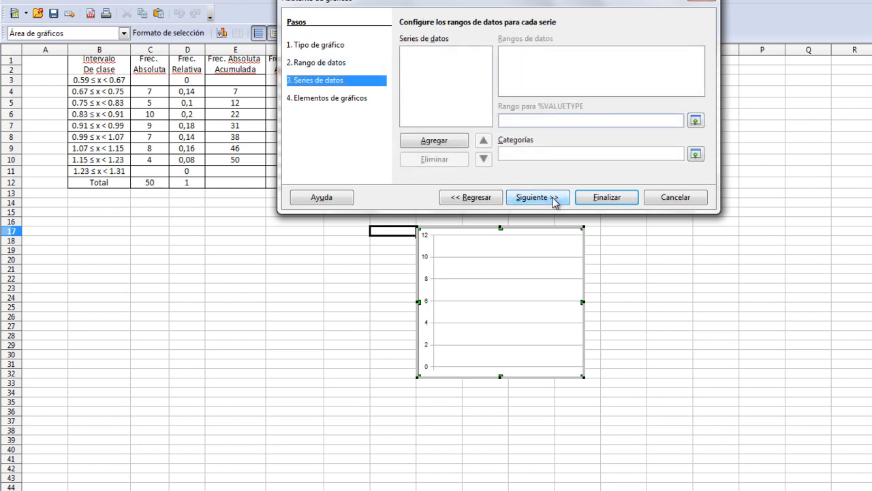
Add a data series with Y values from D3:D11 and use G3:G11 as the chart categories.
{"action": "left_click", "coordinate": [444, 140]}
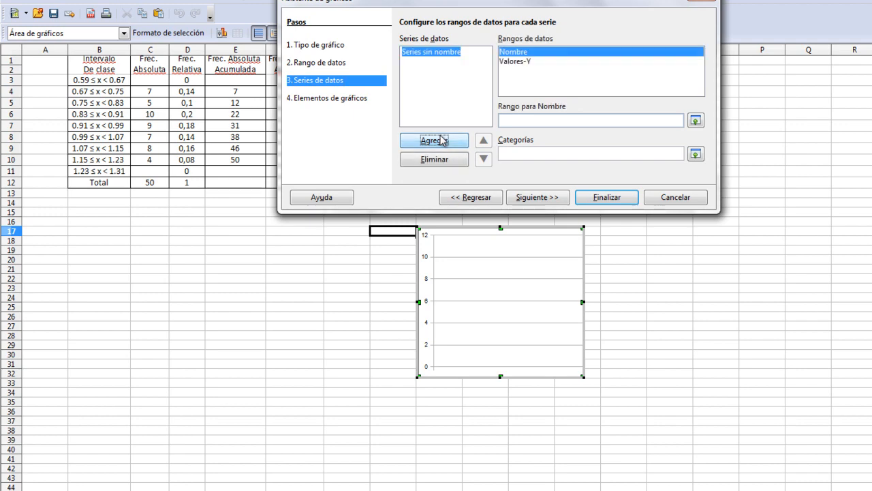
{"action": "left_click", "coordinate": [527, 61]}
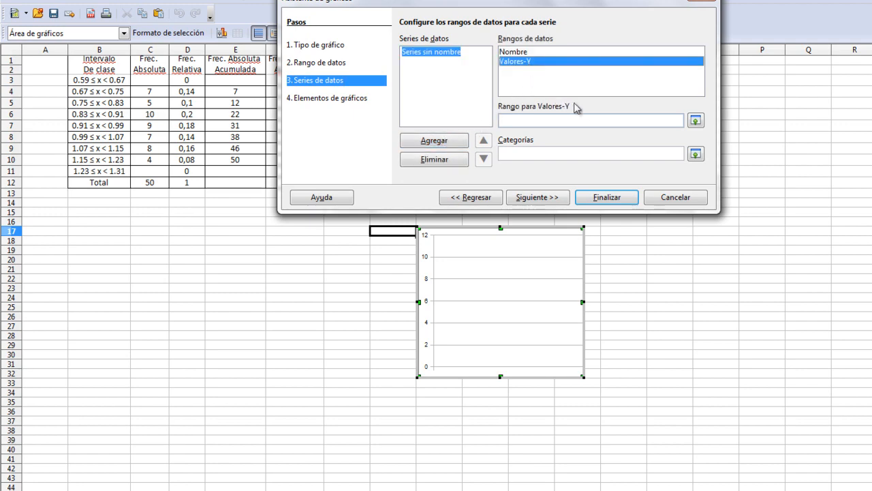
{"action": "left_click", "coordinate": [695, 120]}
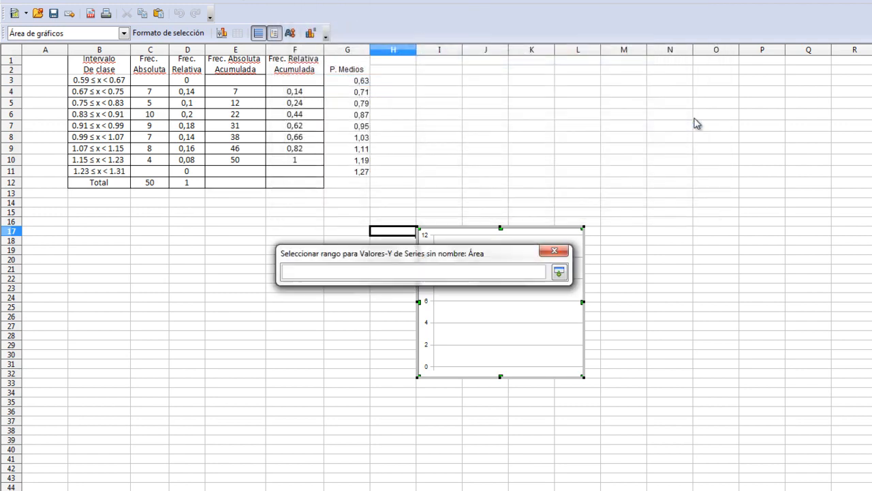
{"action": "left_click_drag", "start_coordinate": [188, 80], "coordinate": [189, 172]}
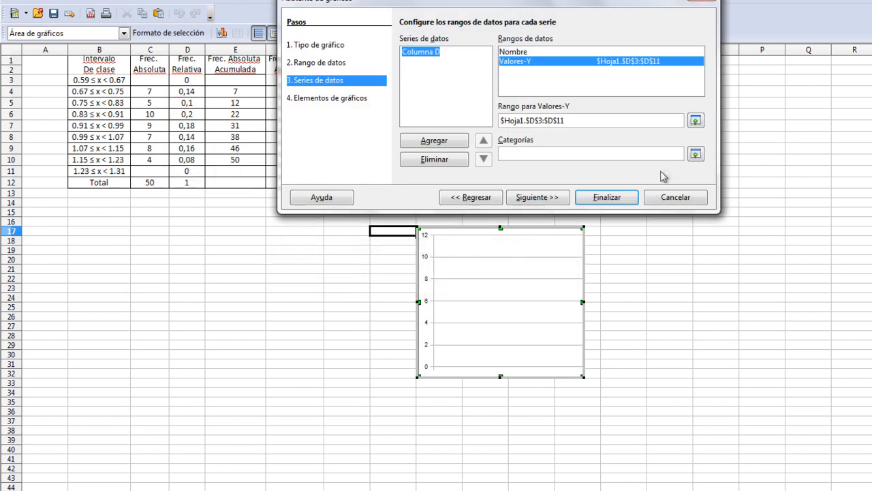
{"action": "left_click", "coordinate": [700, 158]}
{"action": "left_click_drag", "start_coordinate": [359, 80], "coordinate": [363, 171]}
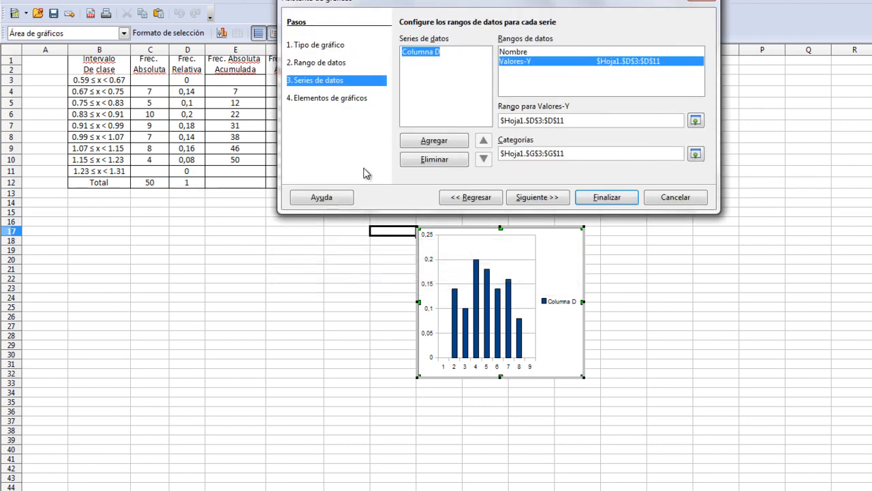
Title the chart "Histograma", label the axes "Glicemia g/L" (X) and "F.Relativa" (Y), hide the legend, and finish the chart.
{"action": "left_click", "coordinate": [537, 196]}
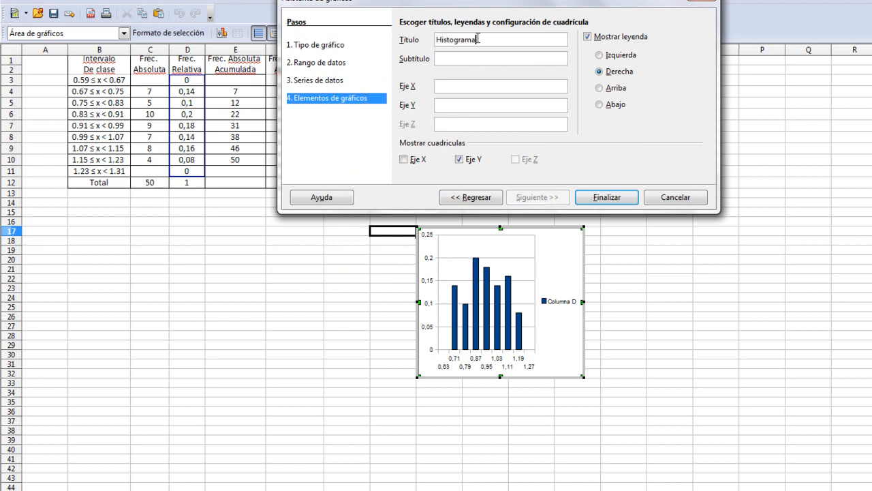
{"action": "left_click", "coordinate": [482, 83]}
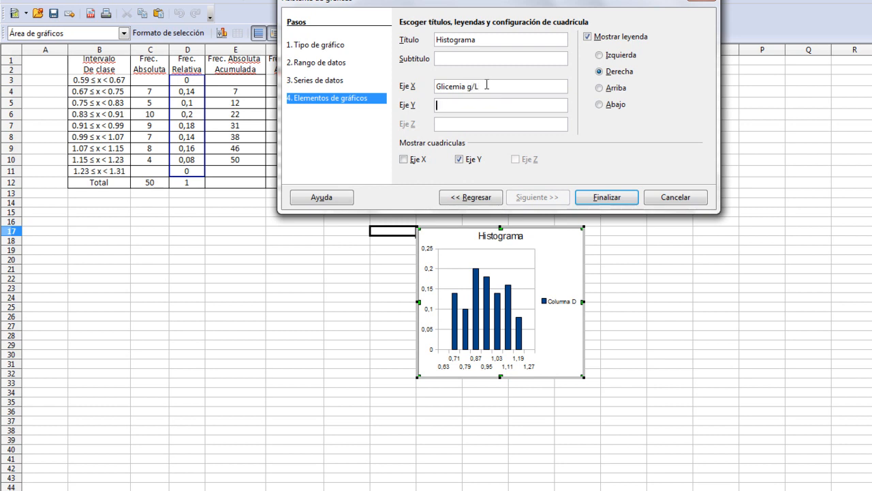
{"action": "type", "text": "F.Relativa"}
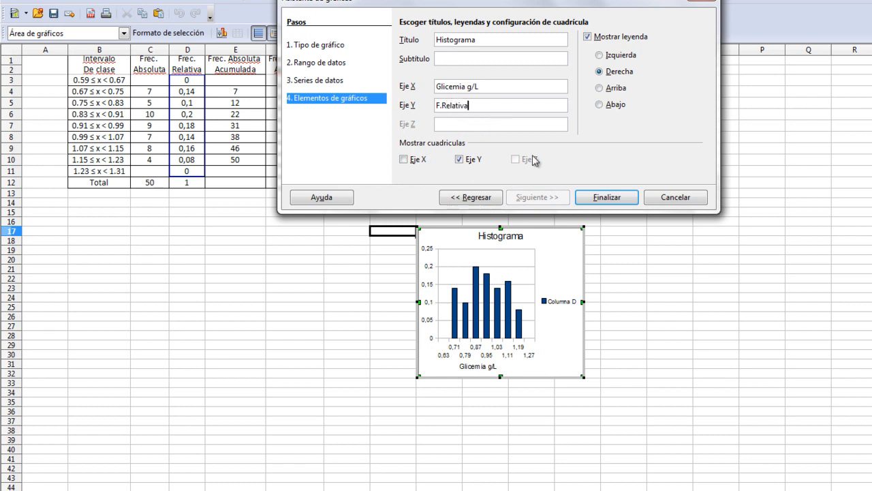
{"action": "left_click", "coordinate": [587, 40]}
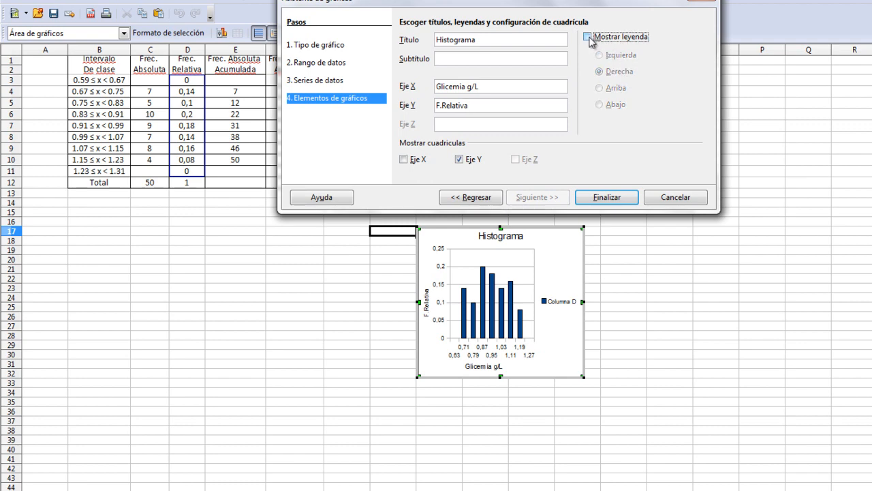
{"action": "left_click", "coordinate": [607, 197]}
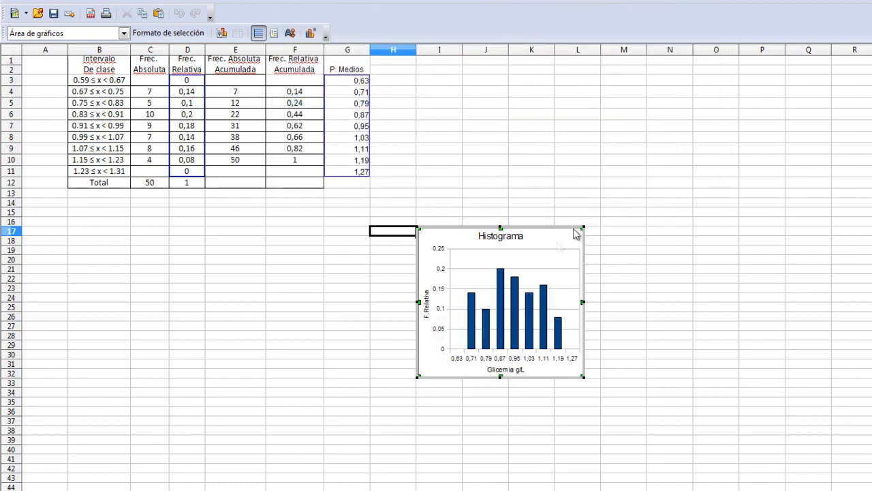
Move the chart beside the table and enlarge it to span about columns H to N down to row 15.
{"action": "left_click_drag", "start_coordinate": [560, 228], "coordinate": [516, 58]}
{"action": "left_click_drag", "start_coordinate": [545, 209], "coordinate": [667, 212]}
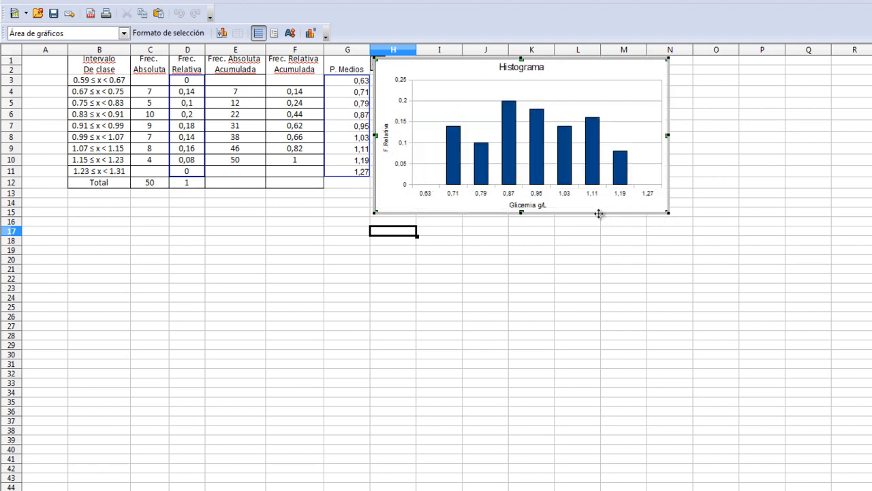
{"action": "key", "text": "Escape"}
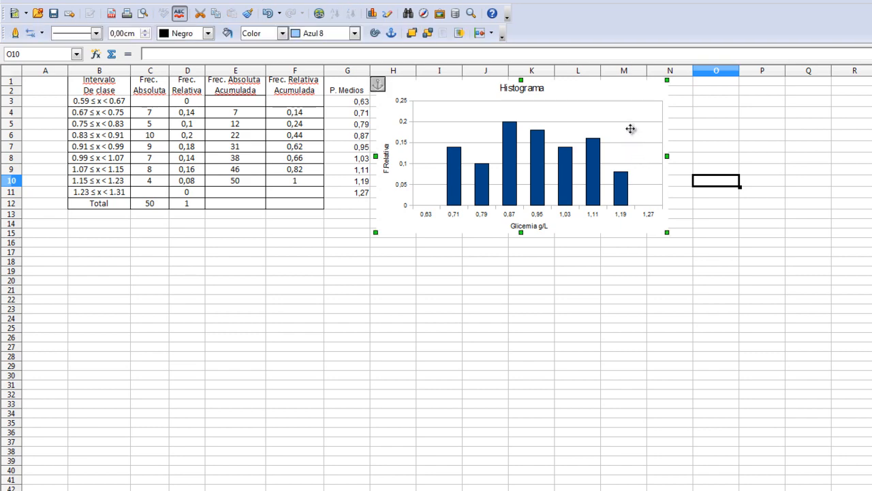
Set the spacing of the histogram's column series to 0 so that the bars touch.
{"action": "double_click", "coordinate": [630, 137]}
{"action": "right_click", "coordinate": [592, 143]}
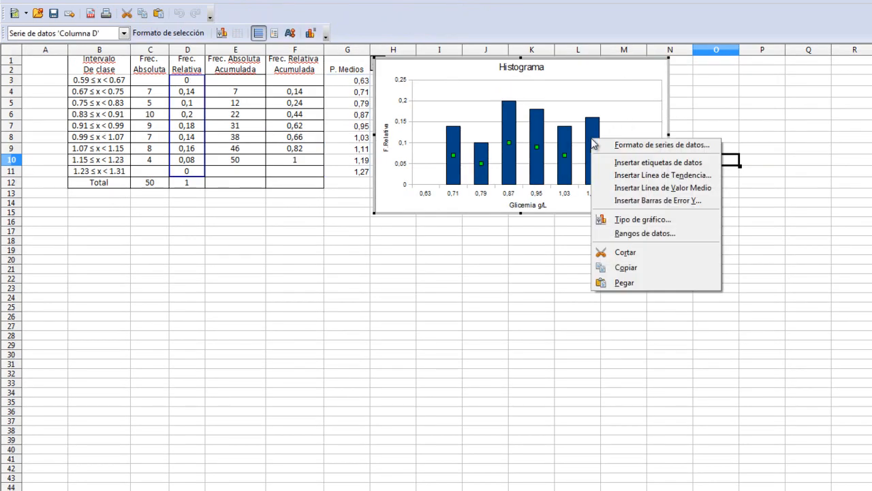
{"action": "left_click", "coordinate": [596, 145]}
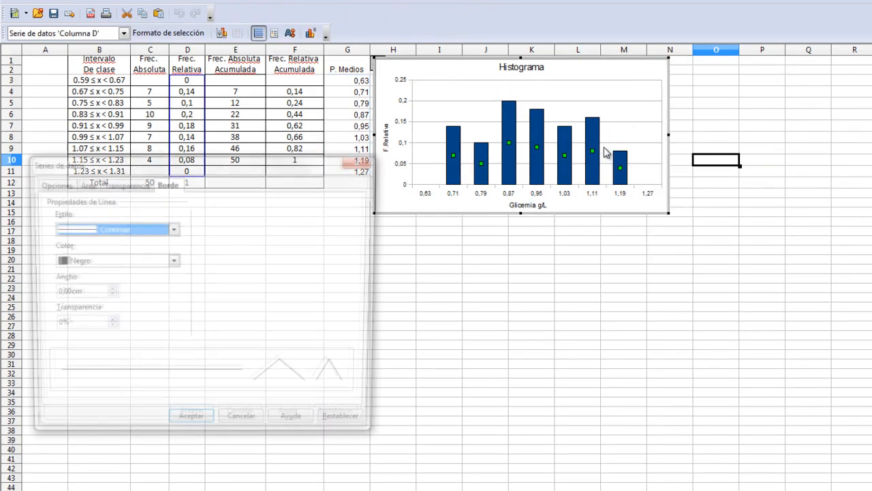
{"action": "left_click", "coordinate": [48, 186]}
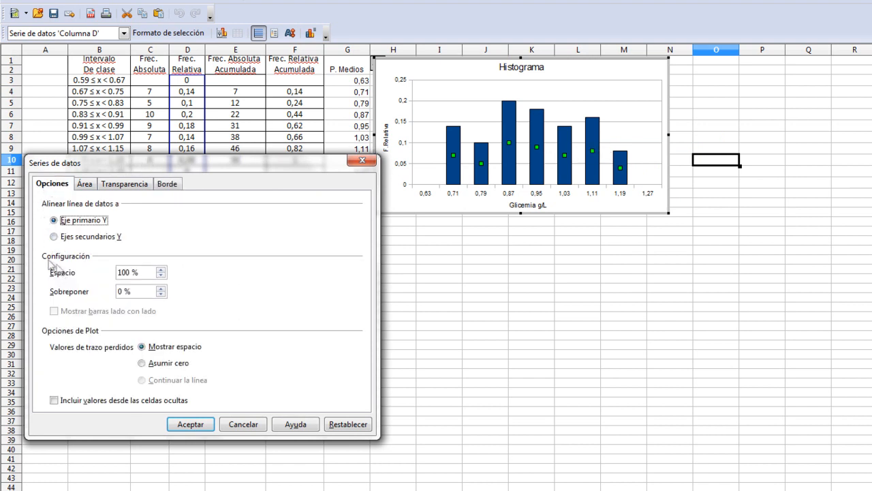
{"action": "left_click", "coordinate": [129, 273]}
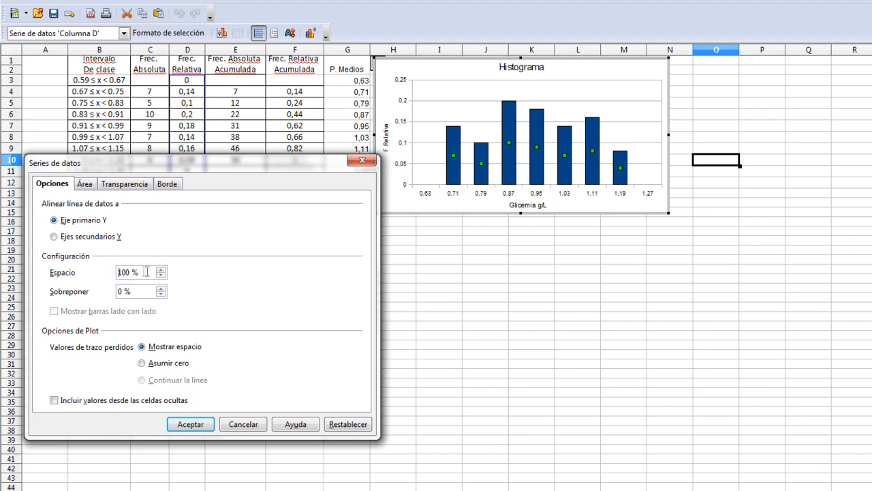
{"action": "left_click_drag", "start_coordinate": [141, 272], "coordinate": [89, 264]}
{"action": "type", "text": "0"}
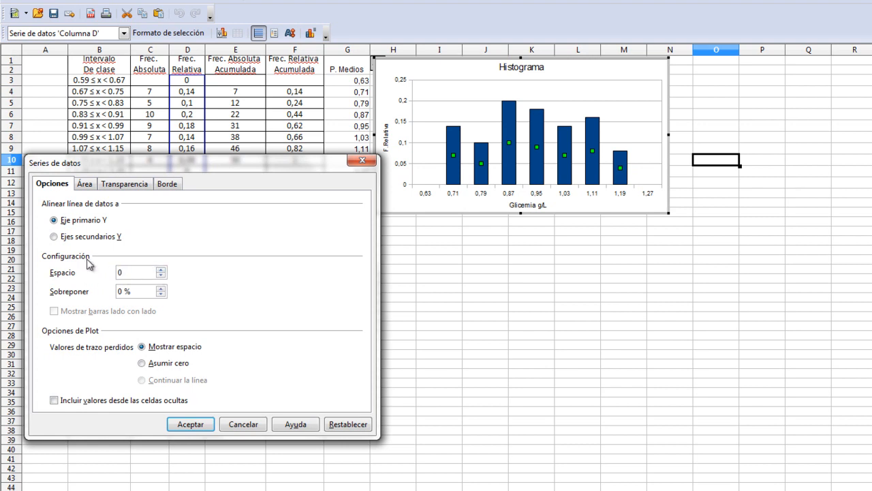
{"action": "left_click", "coordinate": [189, 424]}
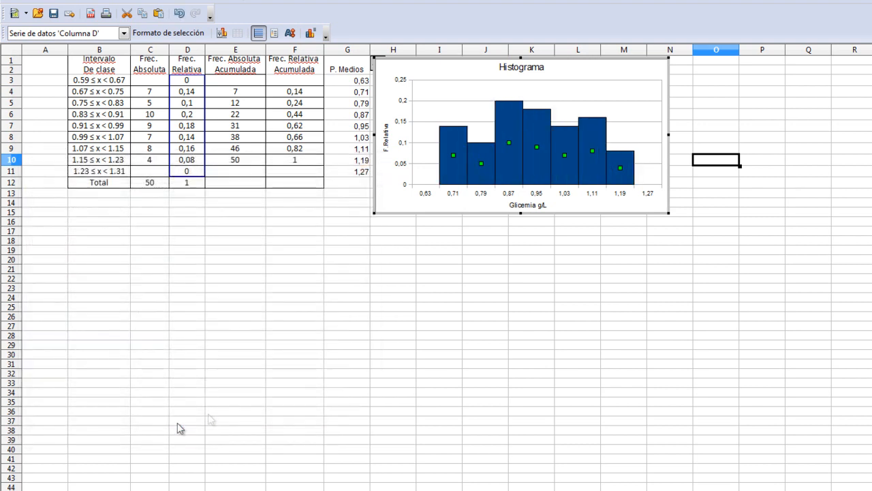
{"action": "left_click", "coordinate": [672, 242]}
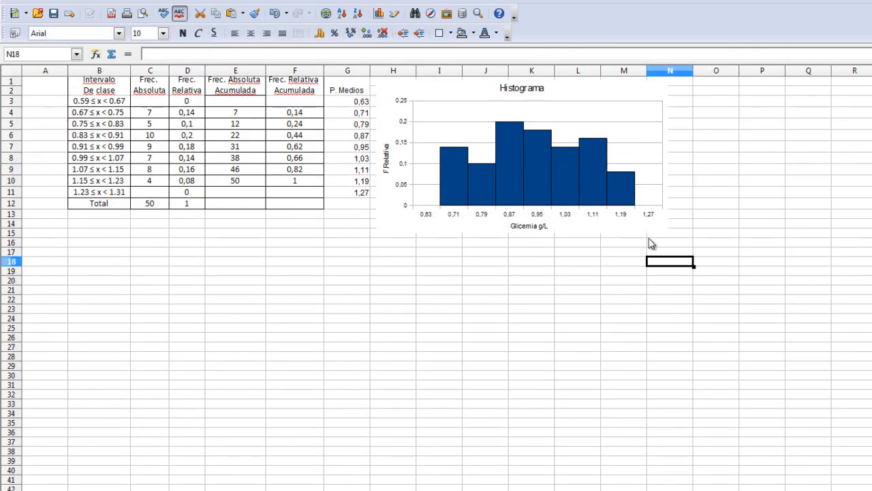
Copy the histogram and paste the duplicate at cell H17, below the original.
{"action": "left_click", "coordinate": [584, 228]}
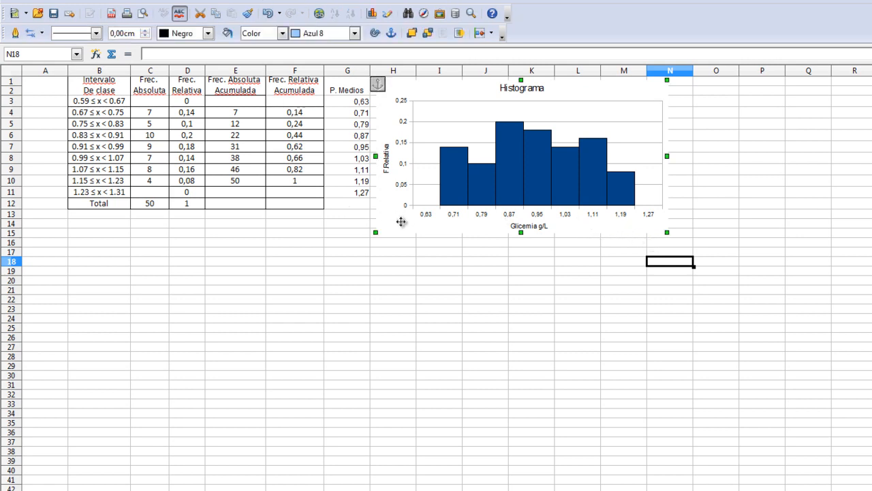
{"action": "right_click", "coordinate": [401, 219]}
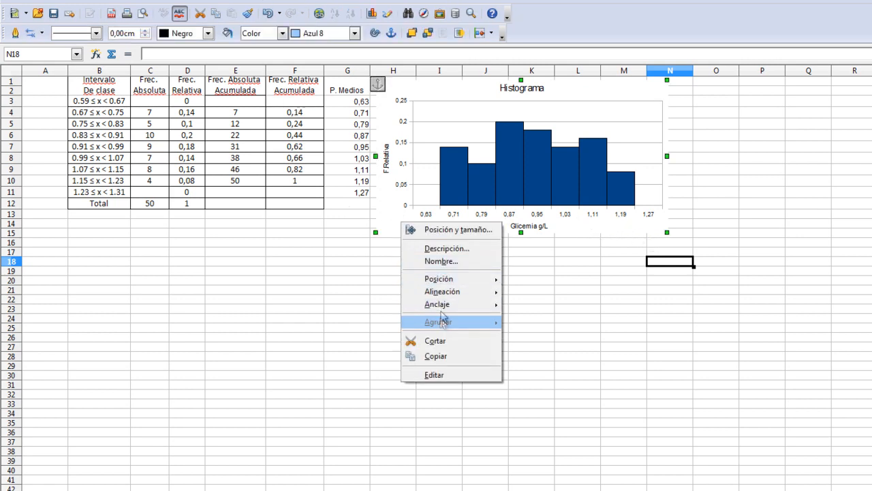
{"action": "left_click", "coordinate": [468, 356]}
{"action": "right_click", "coordinate": [389, 253]}
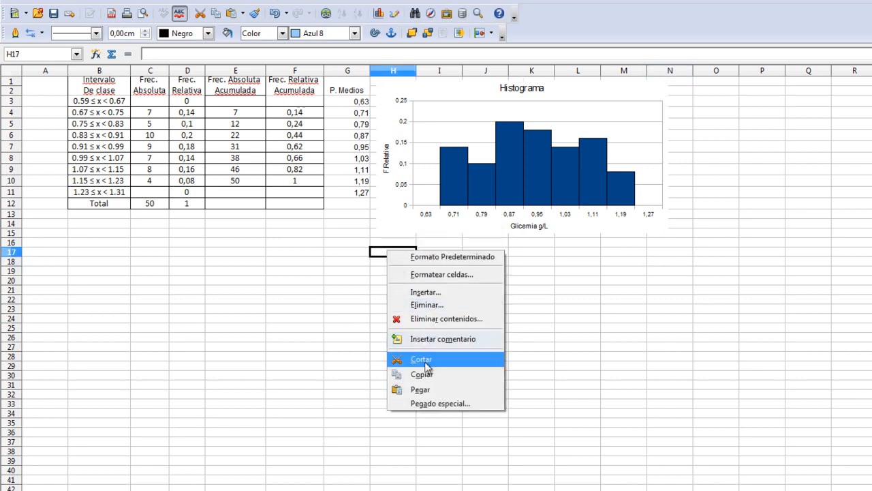
{"action": "left_click", "coordinate": [426, 388]}
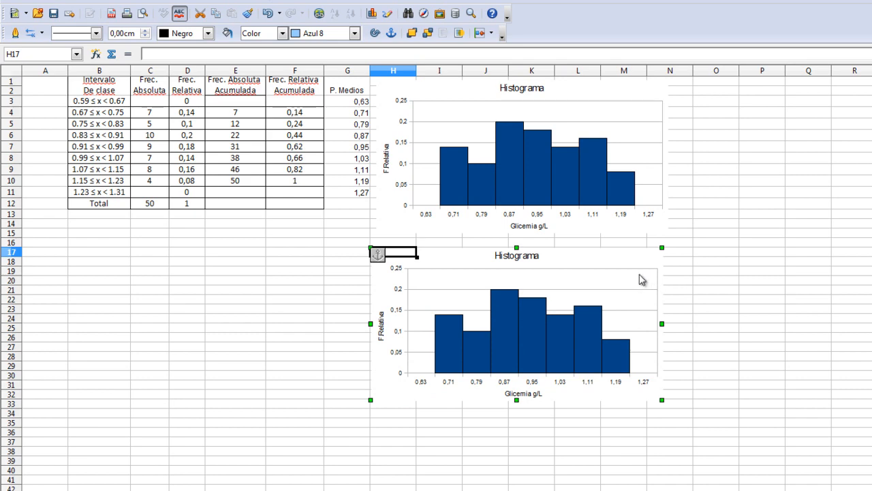
Add a second data series to the duplicated histogram, taking its Y values from D3:D11.
{"action": "right_click", "coordinate": [631, 306]}
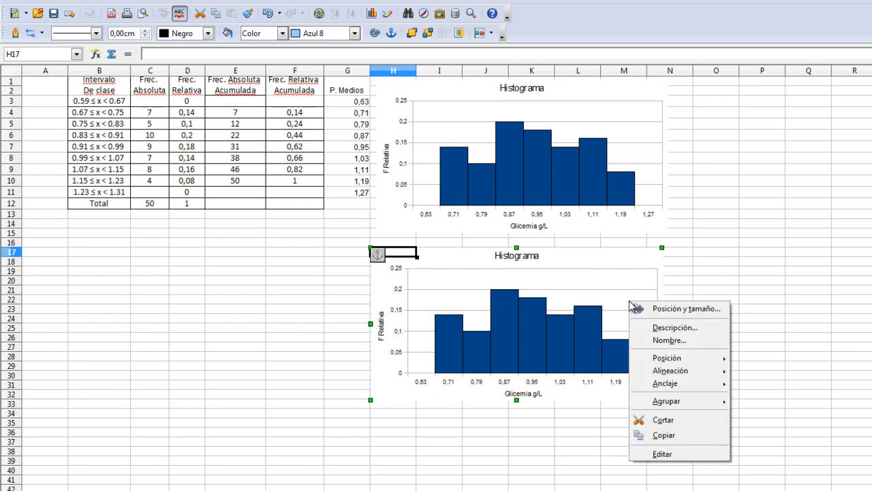
{"action": "left_click", "coordinate": [611, 304]}
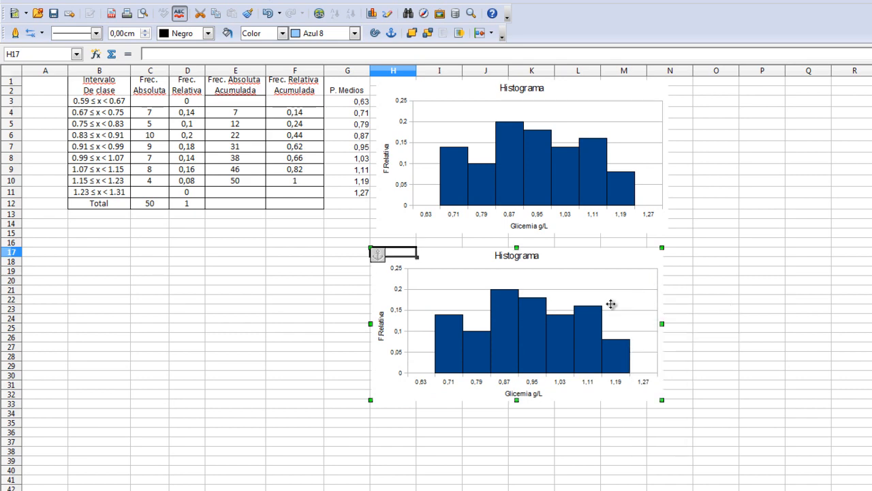
{"action": "double_click", "coordinate": [611, 304]}
{"action": "right_click", "coordinate": [618, 281]}
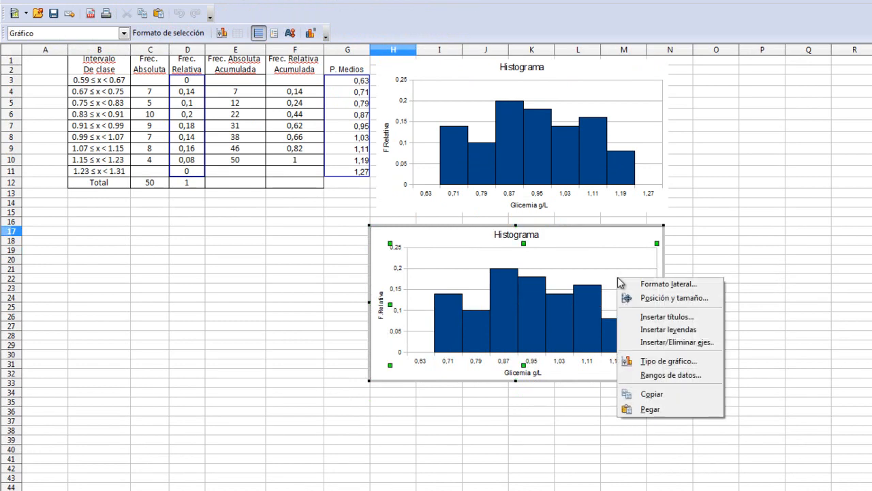
{"action": "left_click", "coordinate": [644, 375]}
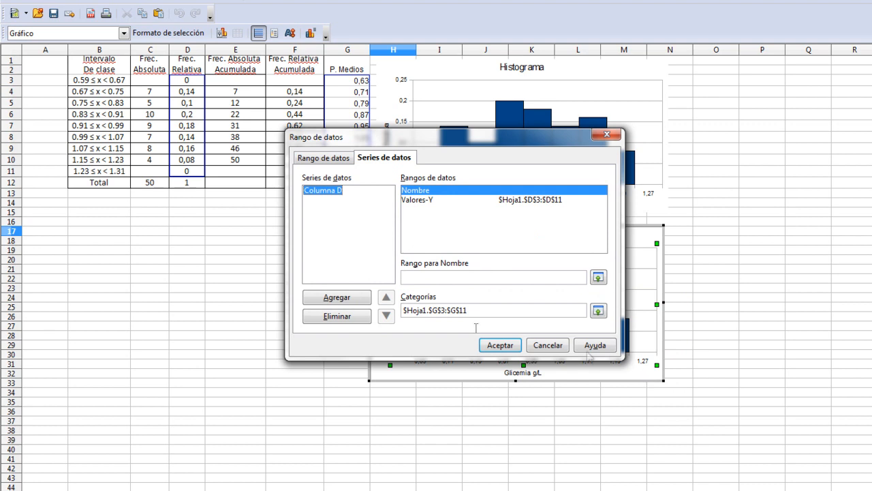
{"action": "left_click", "coordinate": [340, 301]}
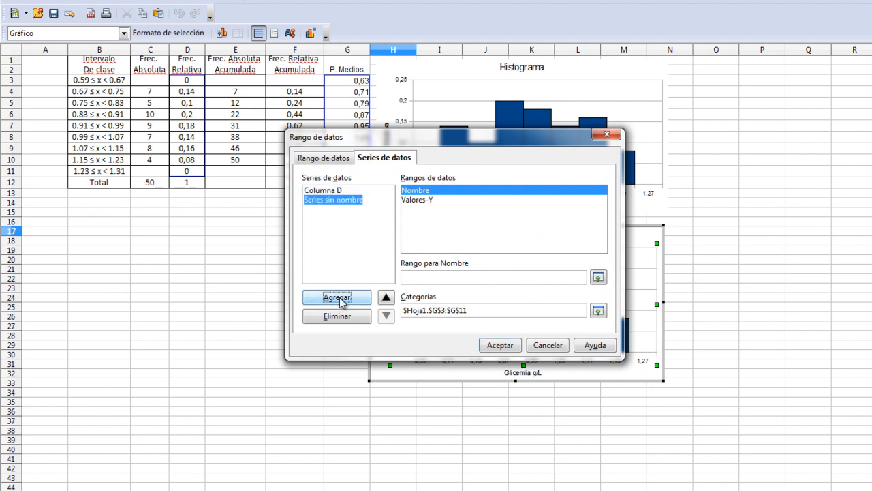
{"action": "left_click", "coordinate": [416, 200]}
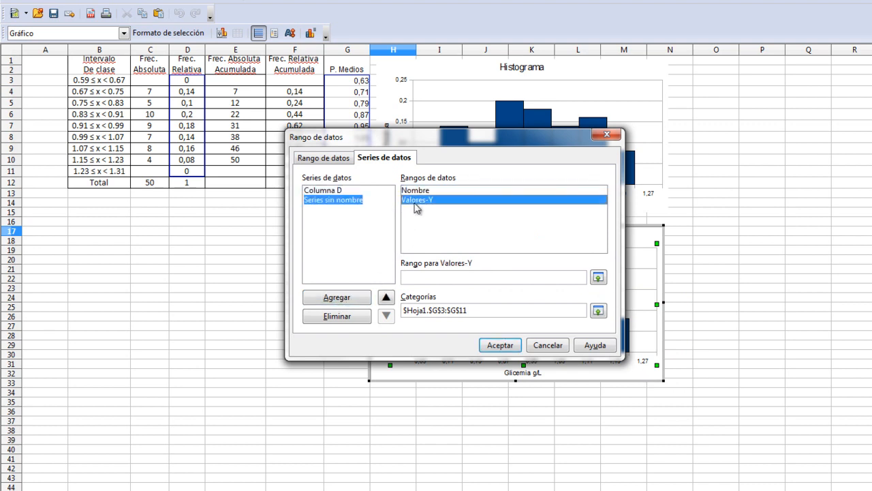
{"action": "left_click", "coordinate": [598, 277]}
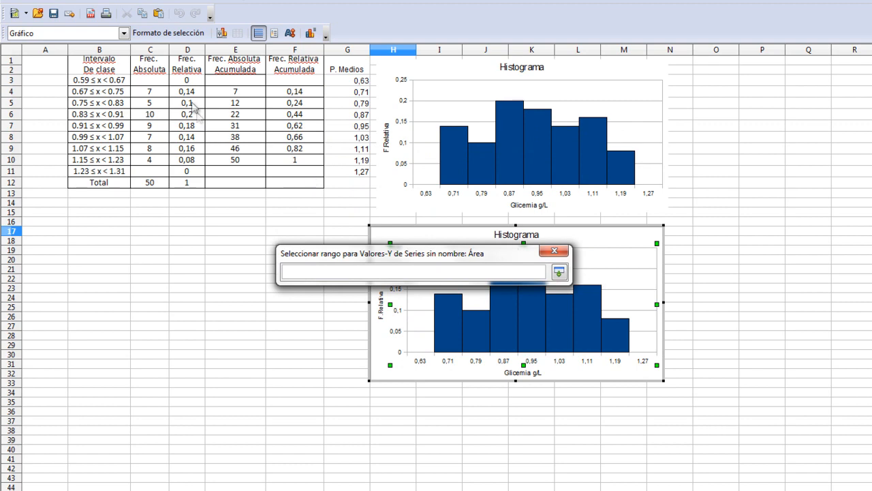
{"action": "left_click_drag", "start_coordinate": [189, 81], "coordinate": [191, 171]}
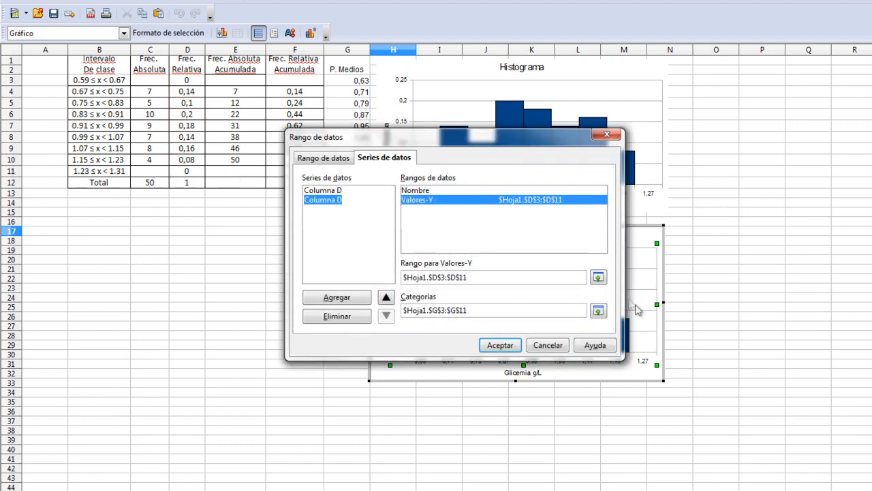
{"action": "left_click", "coordinate": [496, 344]}
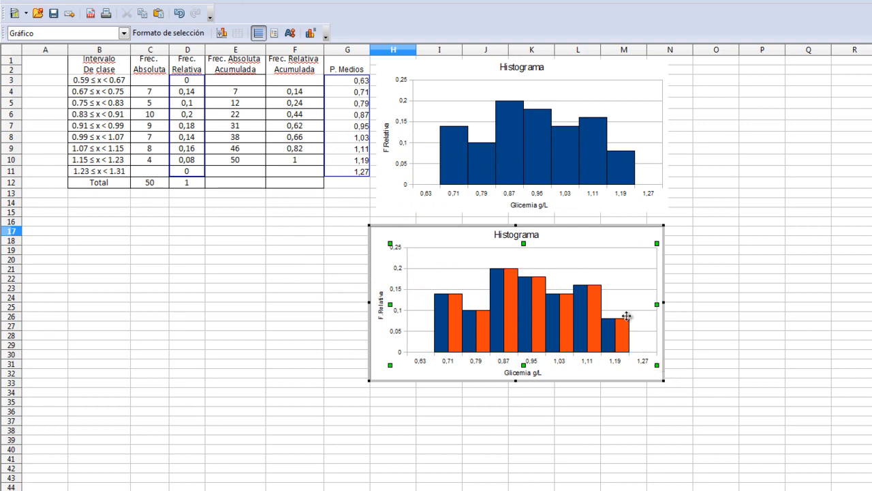
Change the duplicated chart's type to Línea y columna with one line so the second series becomes a line.
{"action": "mouse_move", "coordinate": [620, 335]}
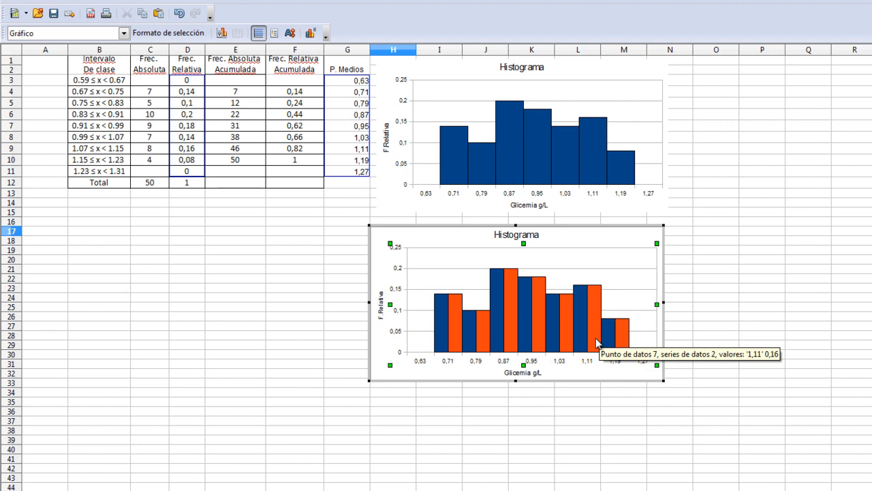
{"action": "right_click", "coordinate": [597, 342]}
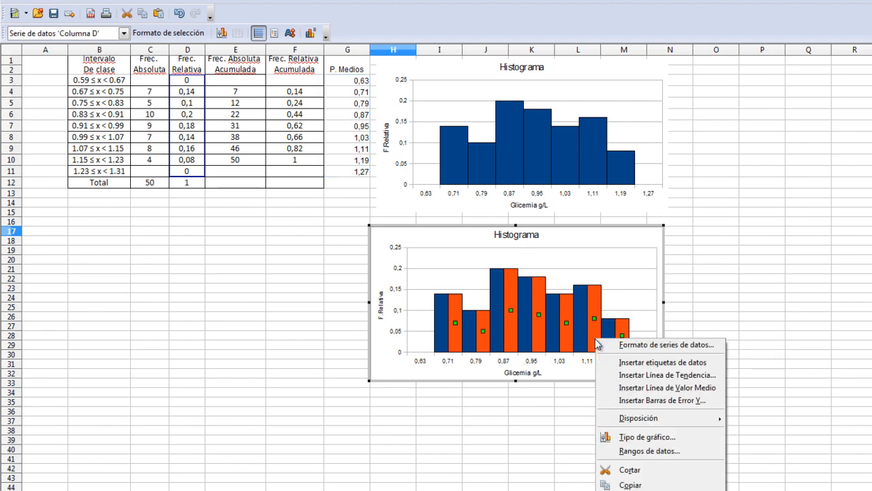
{"action": "left_click", "coordinate": [638, 440]}
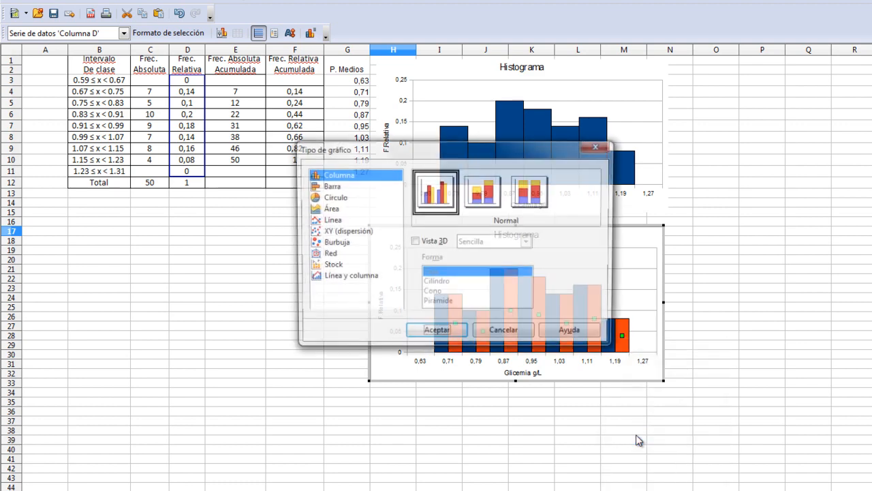
{"action": "left_click", "coordinate": [337, 278]}
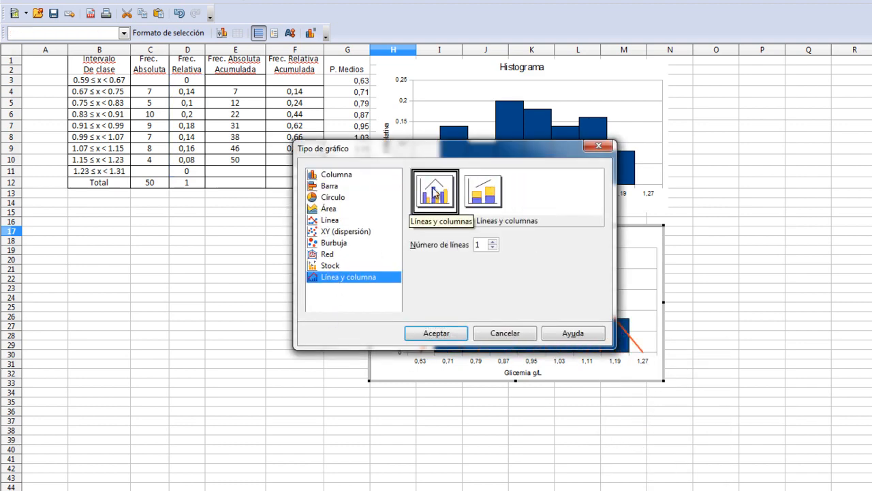
{"action": "left_click", "coordinate": [449, 335]}
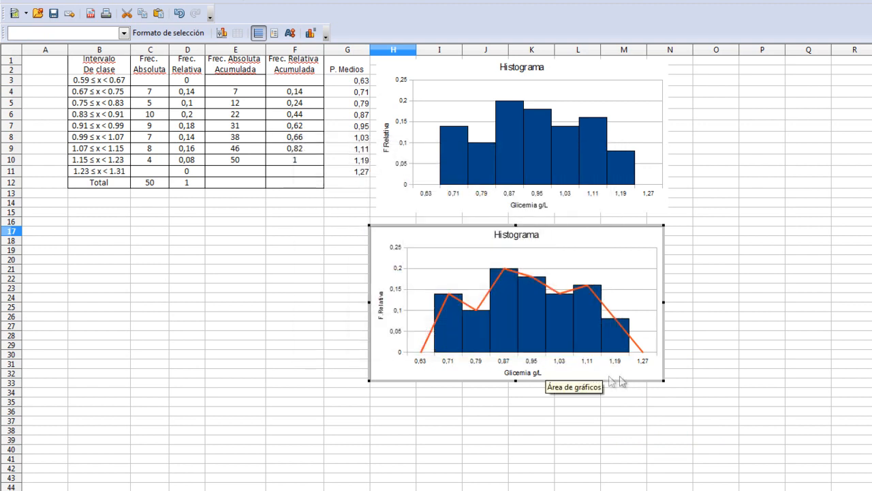
Replace the duplicated chart's main title with "P. de Densidad" and leave chart editing.
{"action": "left_click", "coordinate": [527, 235]}
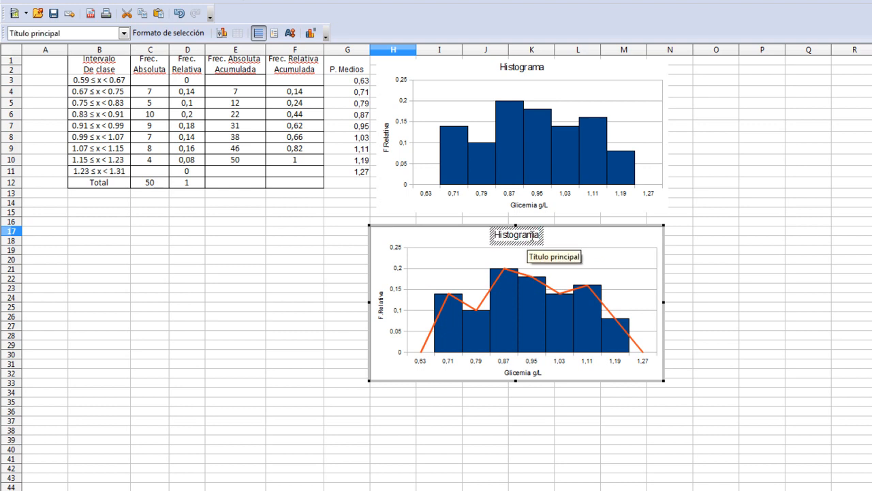
{"action": "key", "text": "BackSpace"}
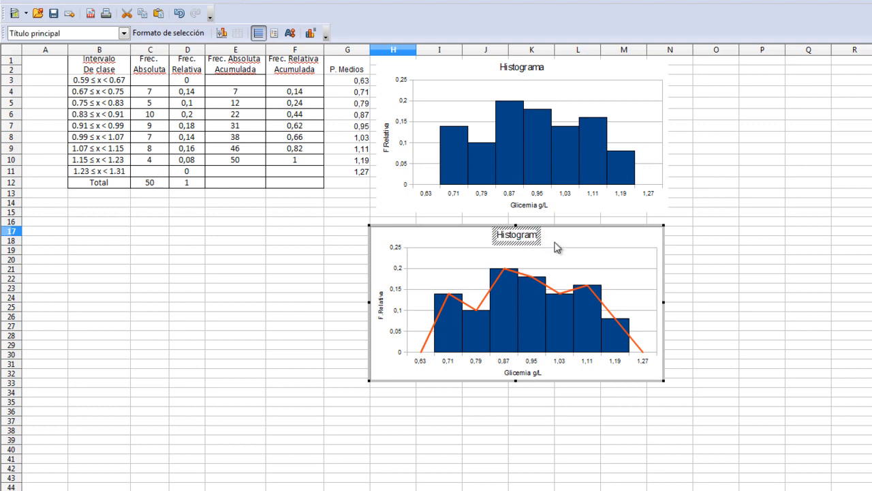
{"action": "key", "text": "ctrl+a"}
{"action": "type", "text": "P"}
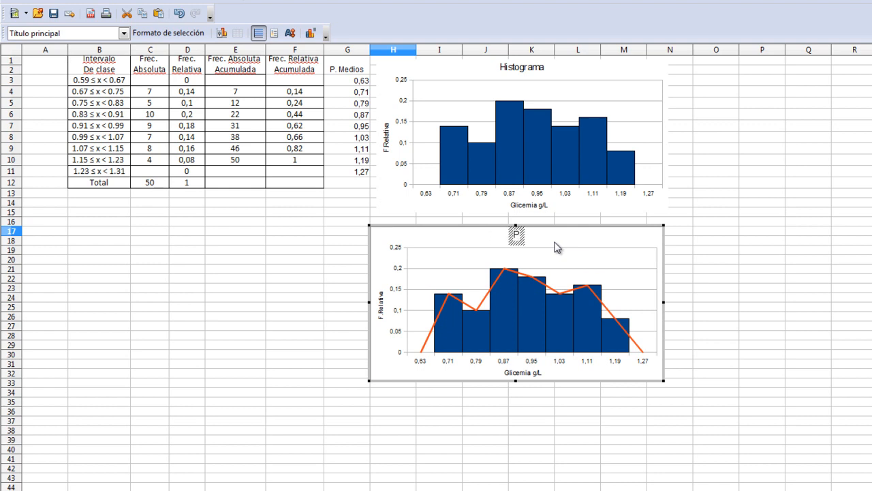
{"action": "type", "text": ". de Densidad"}
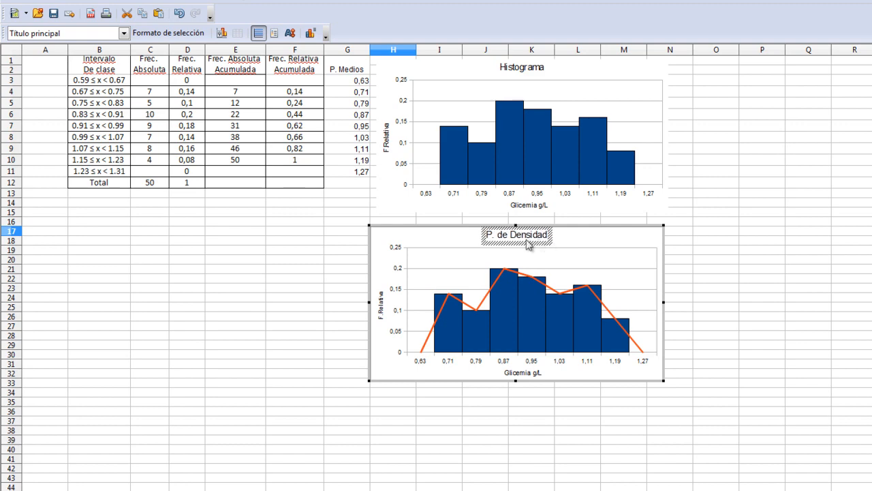
{"action": "left_click", "coordinate": [451, 416]}
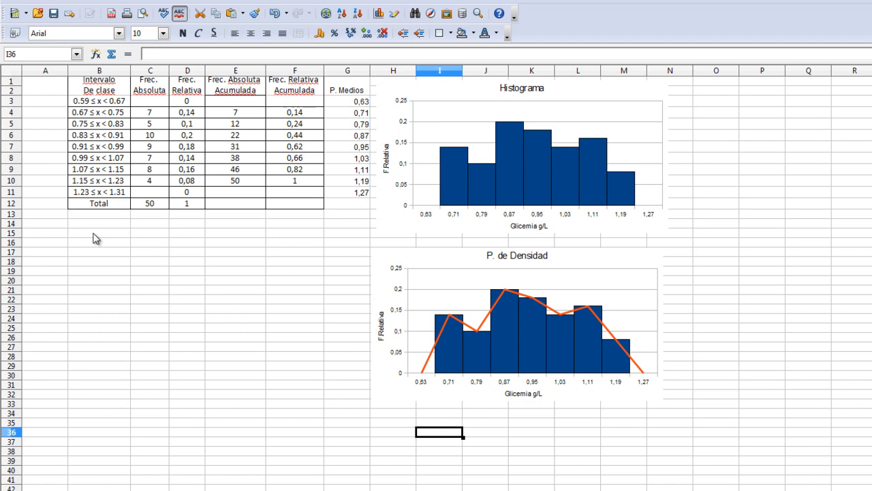
Enter the header "Lim Sup" in A1, beside the class interval column.
{"action": "left_click", "coordinate": [46, 85]}
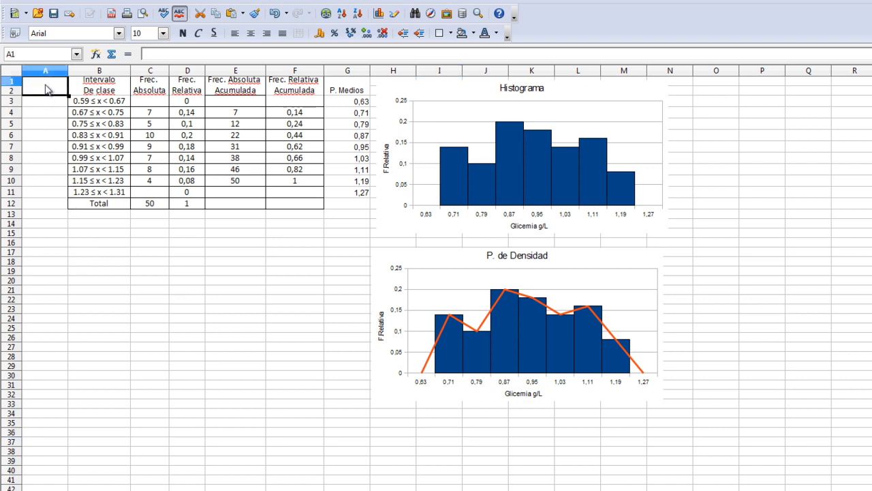
{"action": "type", "text": "Lim Sup"}
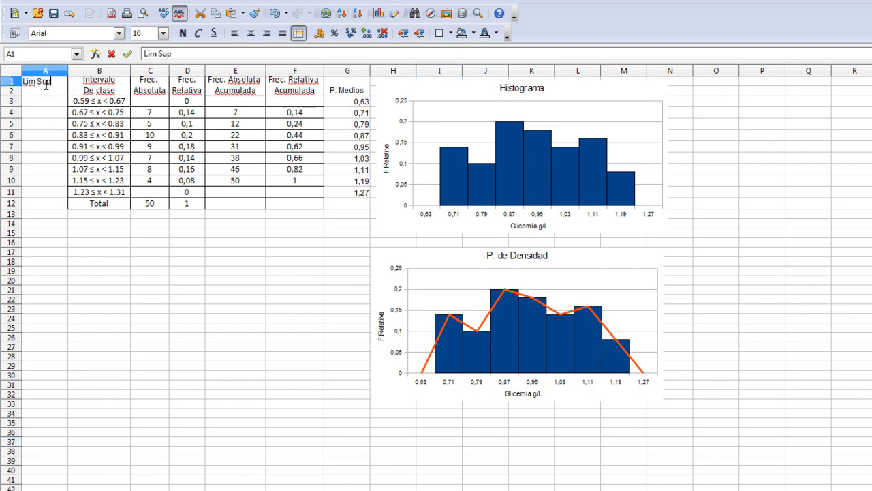
{"action": "key", "text": "Return"}
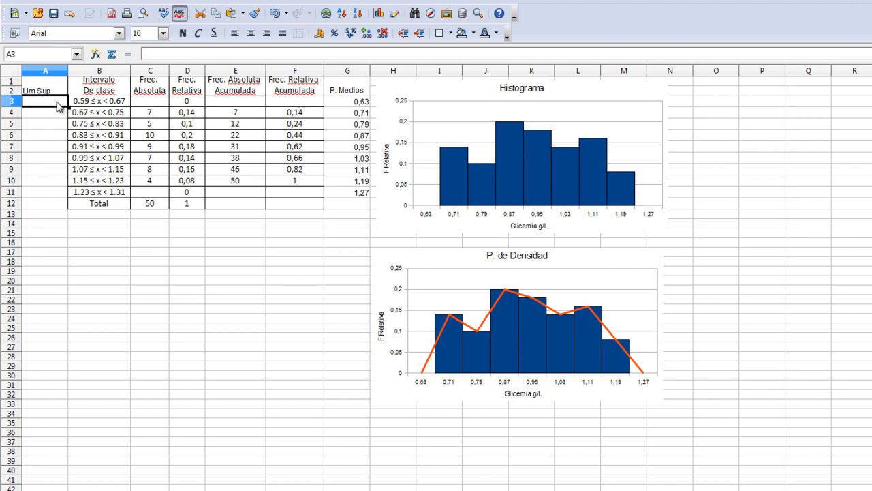
Enter the upper class limits 0,67, 0,75, 0,83, 0,91, 0,99, 1,07, 1,15, 1,23 and 1,31 in A3:A11.
{"action": "type", "text": "0,6"}
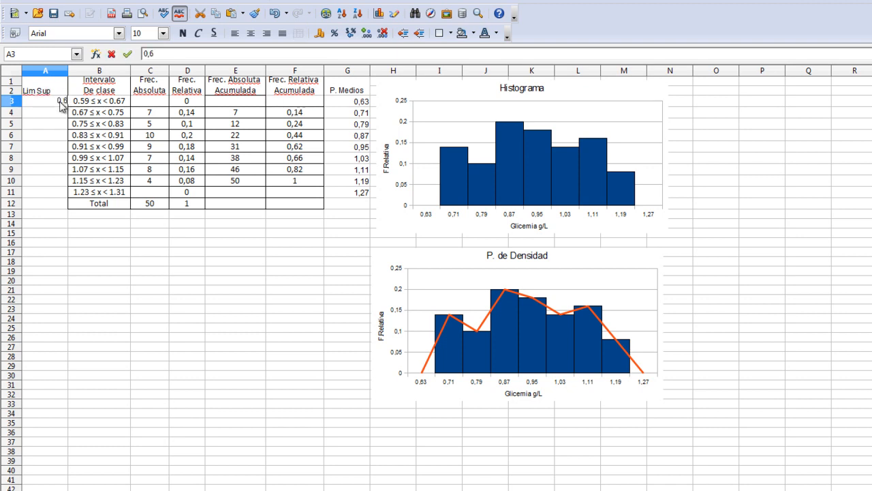
{"action": "type", "text": "7"}
{"action": "key", "text": "Return"}
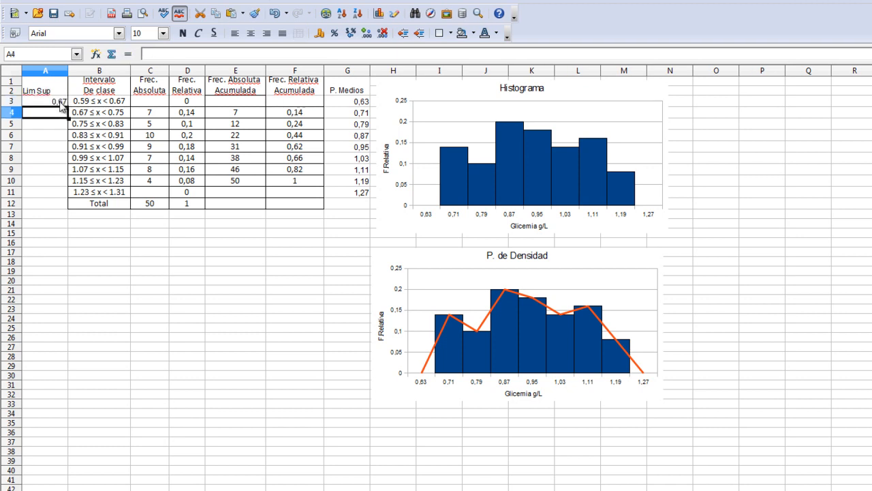
{"action": "type", "text": "0,75"}
{"action": "key", "text": "Return"}
{"action": "type", "text": "0,83"}
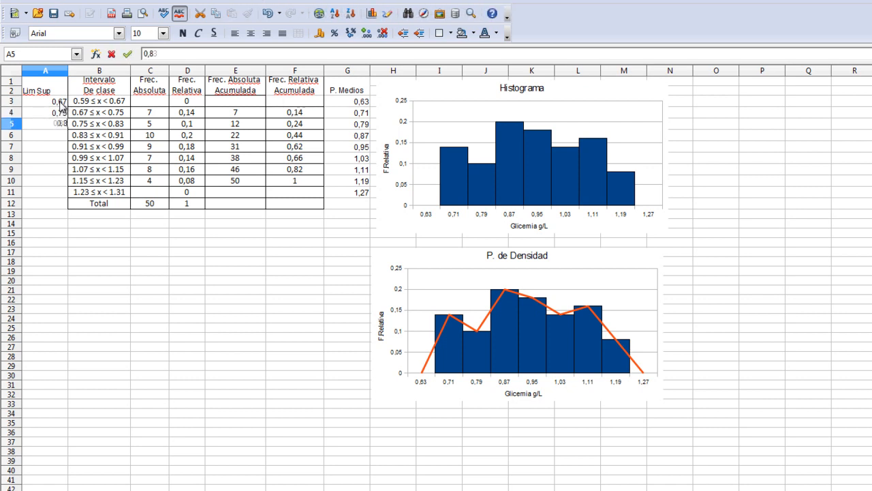
{"action": "key", "text": "Return"}
{"action": "type", "text": "0,91"}
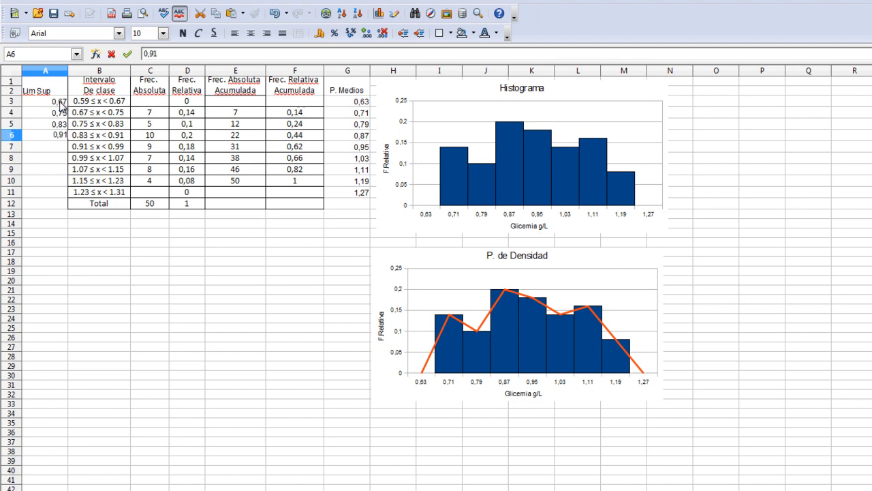
{"action": "key", "text": "Return"}
{"action": "type", "text": "0,99"}
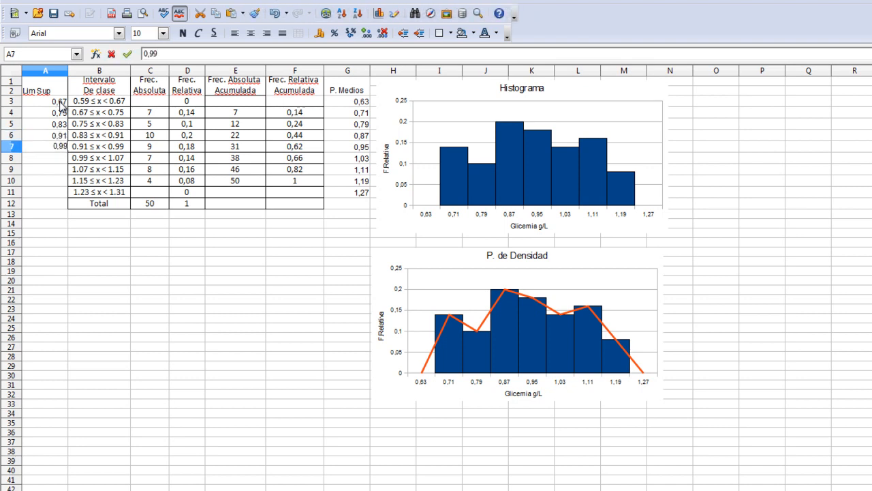
{"action": "key", "text": "Return"}
{"action": "type", "text": "1,07"}
{"action": "key", "text": "Return"}
{"action": "type", "text": "1,15"}
{"action": "key", "text": "Return"}
{"action": "type", "text": "1,23"}
{"action": "key", "text": "Return"}
{"action": "type", "text": "1,"}
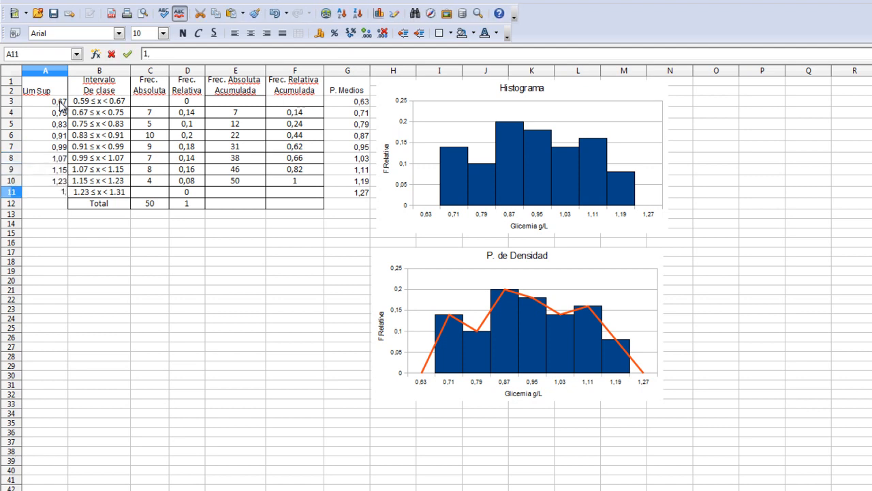
{"action": "type", "text": "1"}
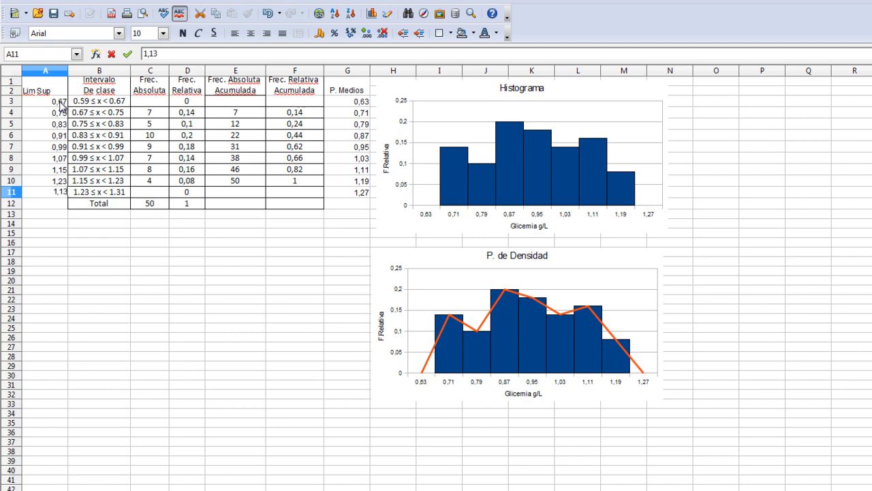
{"action": "type", "text": "3"}
{"action": "key", "text": "Return"}
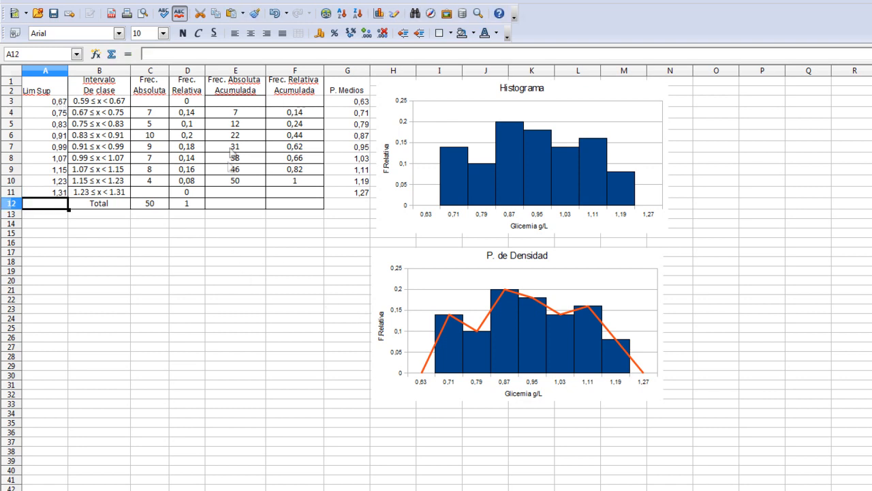
Enter 0 as the cumulative absolute frequency in E3 and insert an empty row above row 3.
{"action": "left_click", "coordinate": [243, 102]}
{"action": "type", "text": "0"}
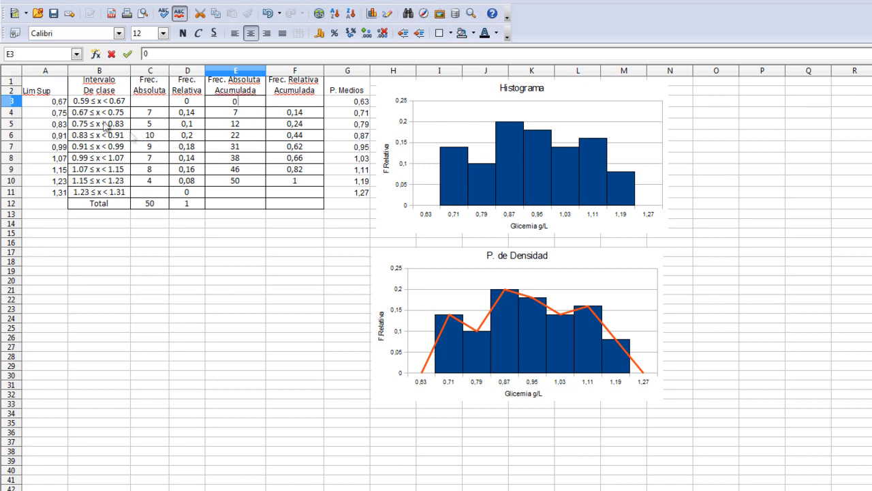
{"action": "left_click", "coordinate": [11, 101]}
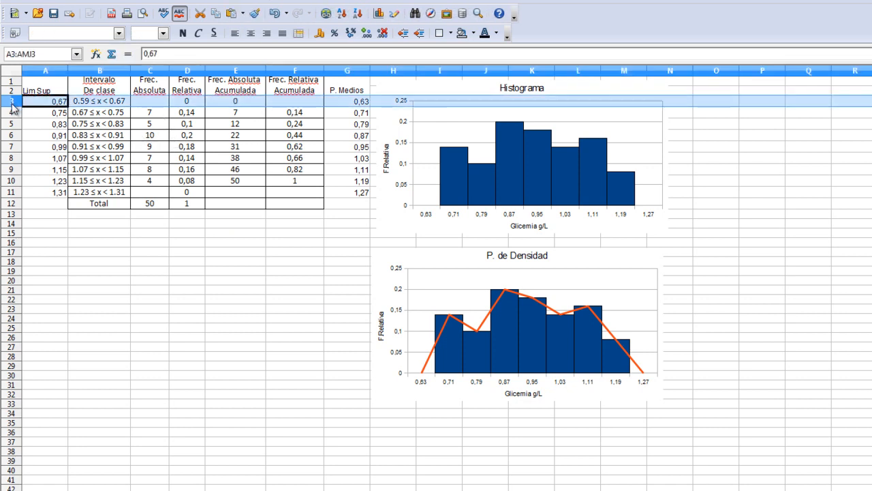
{"action": "right_click", "coordinate": [12, 104]}
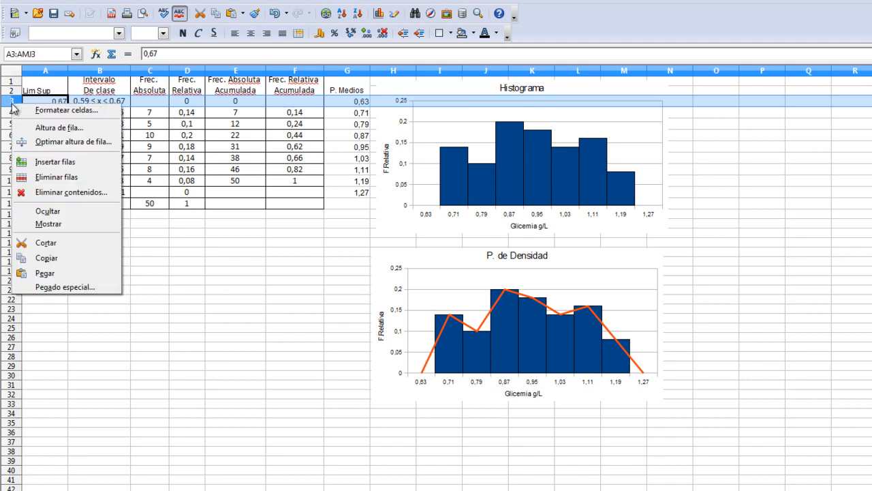
{"action": "left_click", "coordinate": [58, 162]}
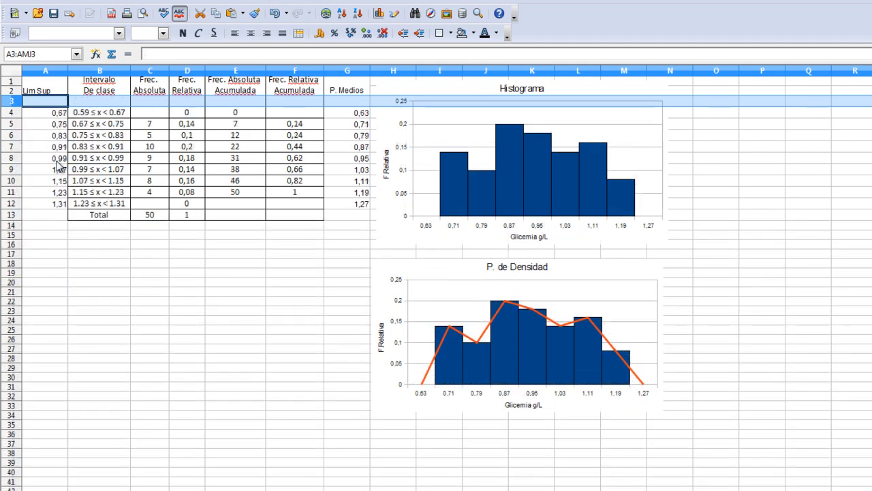
Start a new Línea chart of the Puntos y líneas subtype from empty cell E15 and advance to its data series settings.
{"action": "left_click", "coordinate": [260, 238]}
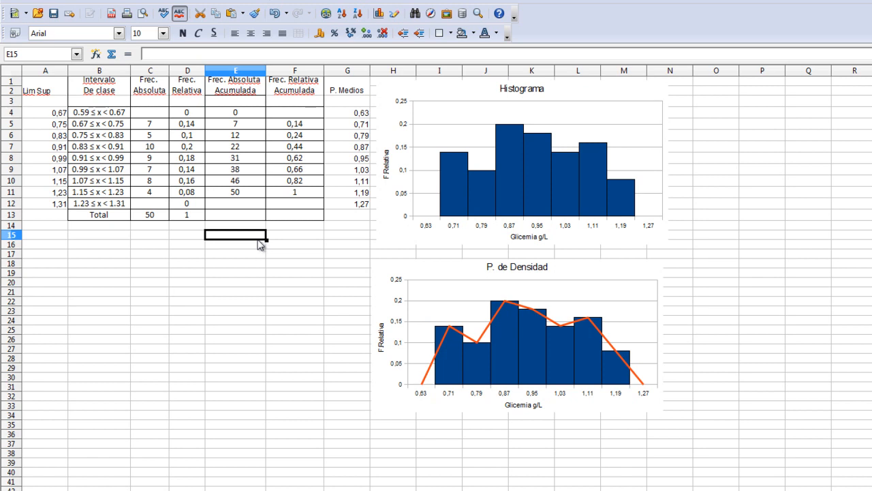
{"action": "left_click", "coordinate": [95, 1]}
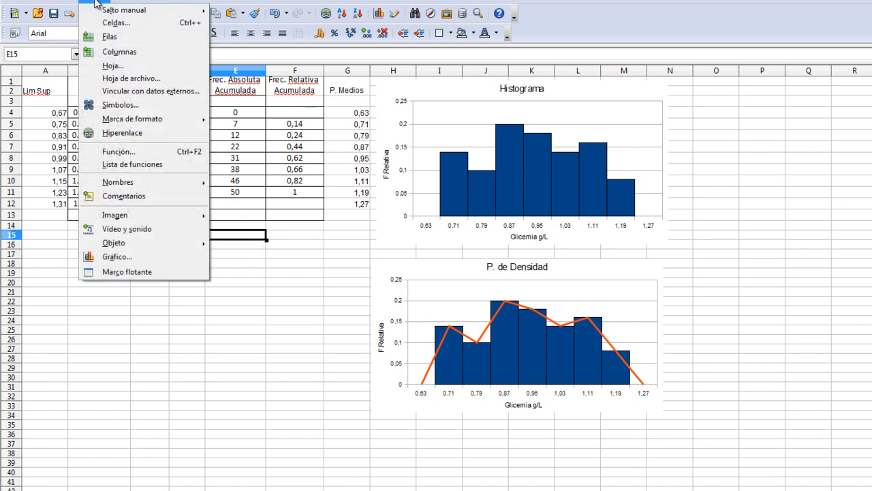
{"action": "left_click", "coordinate": [112, 256]}
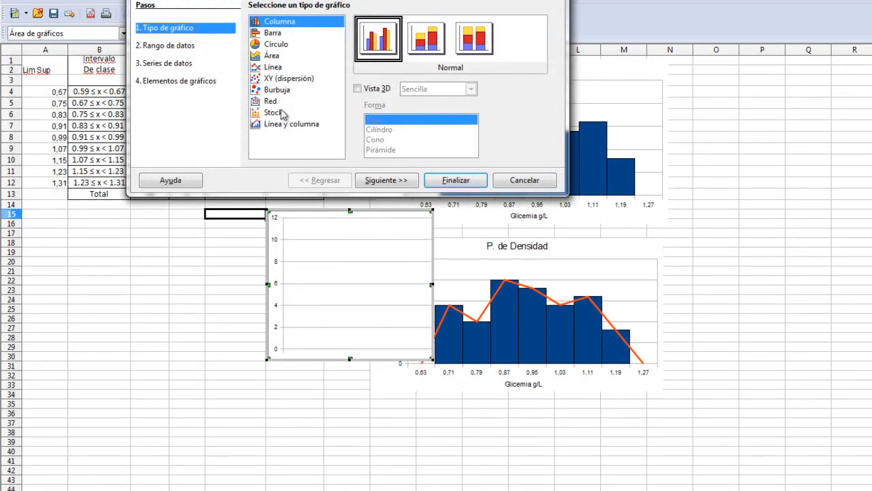
{"action": "left_click", "coordinate": [271, 67]}
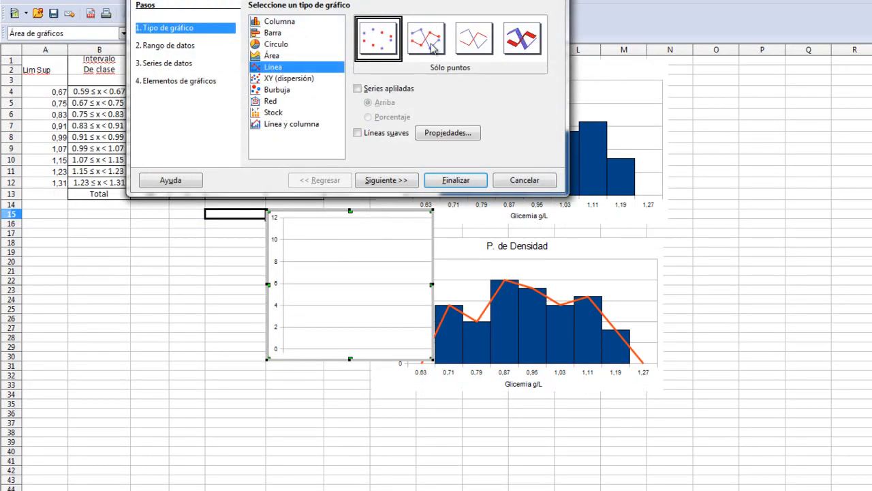
{"action": "left_click", "coordinate": [430, 46]}
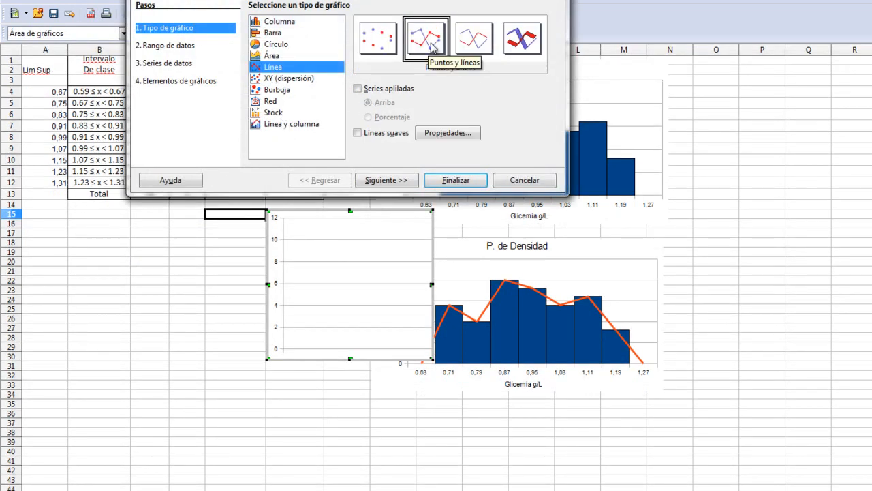
{"action": "left_click", "coordinate": [404, 182]}
{"action": "left_click", "coordinate": [398, 184]}
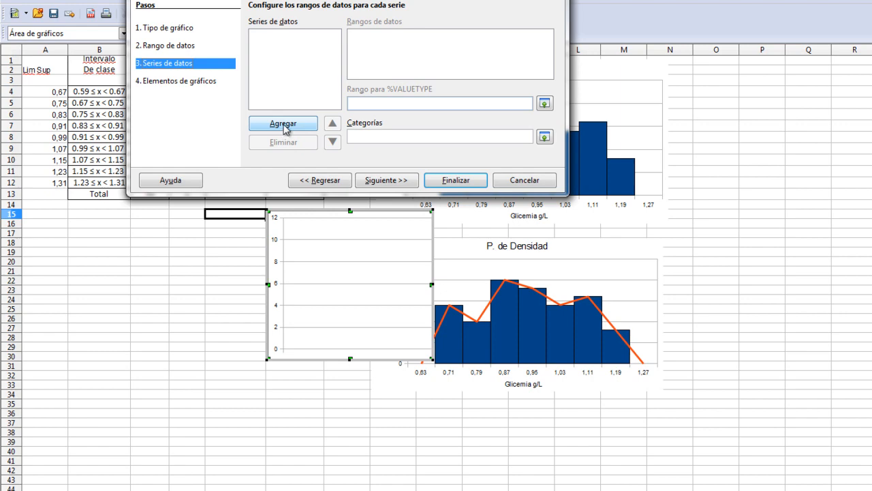
Add a data series to the new line chart, taking its Y values from the cumulative absolute frequencies in E3:E11.
{"action": "left_click", "coordinate": [285, 129]}
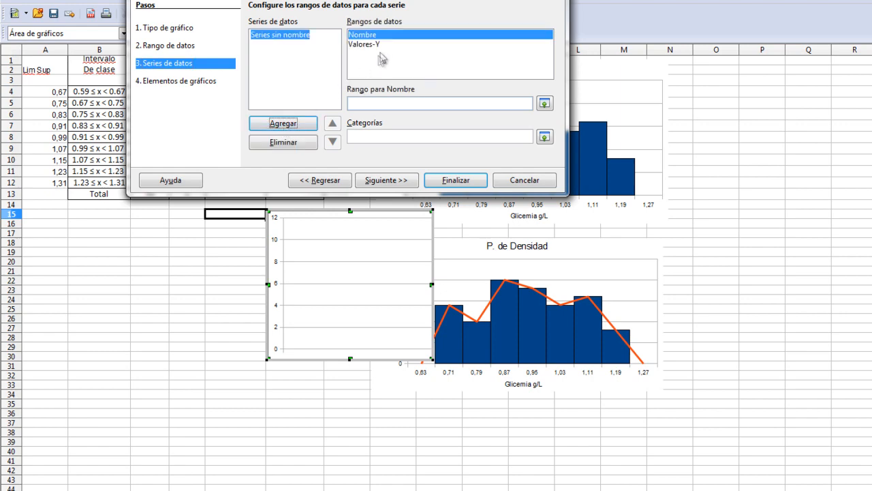
{"action": "left_click", "coordinate": [385, 46]}
{"action": "left_click", "coordinate": [543, 103]}
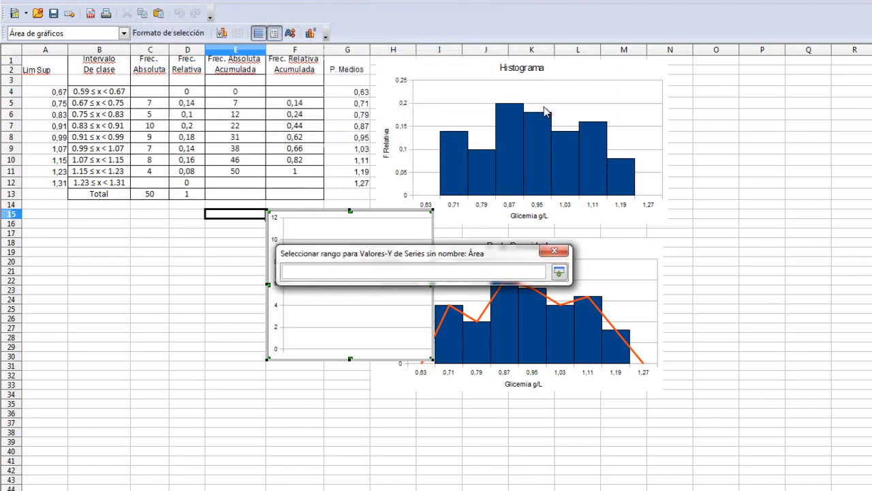
{"action": "left_click", "coordinate": [238, 81]}
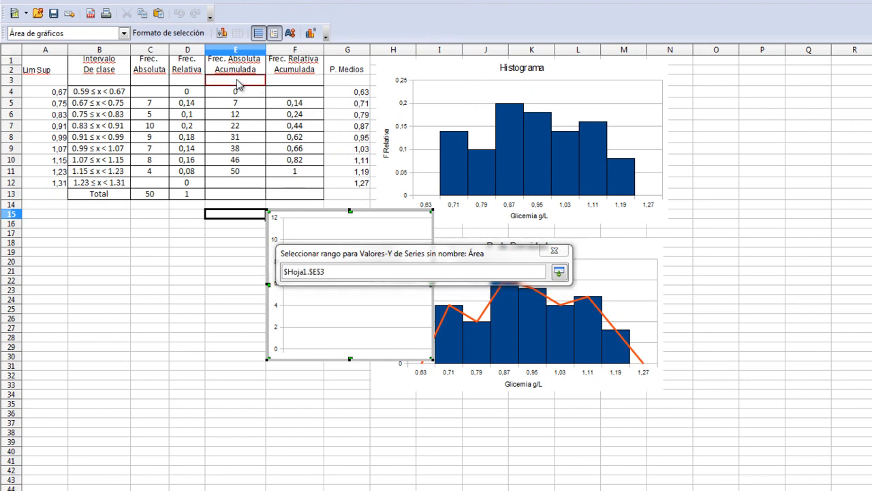
{"action": "left_click_drag", "start_coordinate": [238, 82], "coordinate": [240, 173]}
{"action": "left_click_drag", "start_coordinate": [295, 2], "coordinate": [525, 8]}
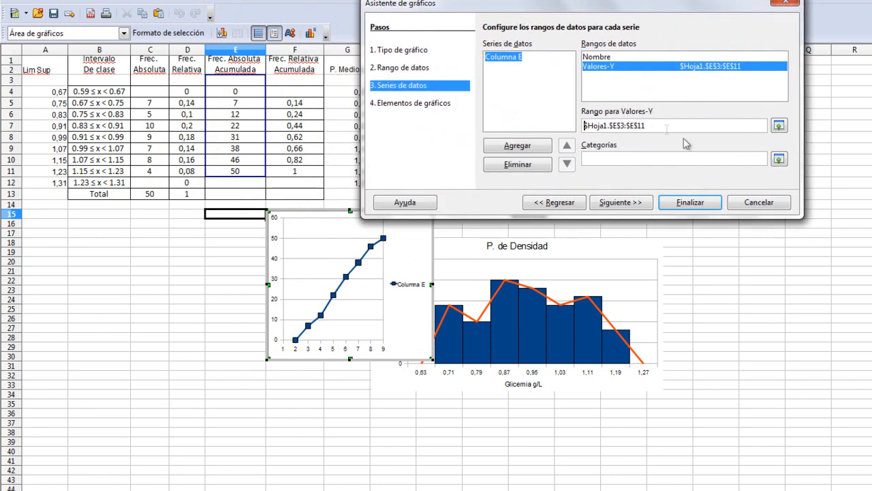
Set the categories of the line chart's data series to the upper class limits in A3:A11.
{"action": "left_click", "coordinate": [779, 161]}
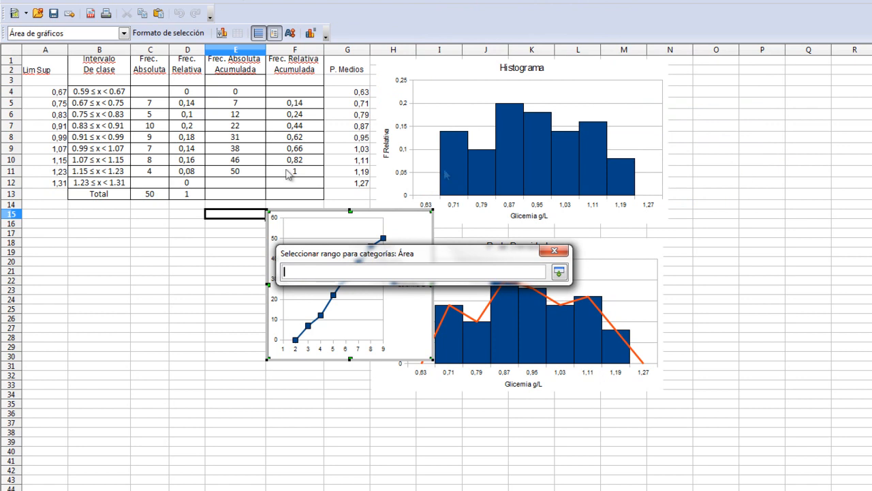
{"action": "left_click", "coordinate": [54, 80]}
{"action": "left_click_drag", "start_coordinate": [53, 81], "coordinate": [51, 172]}
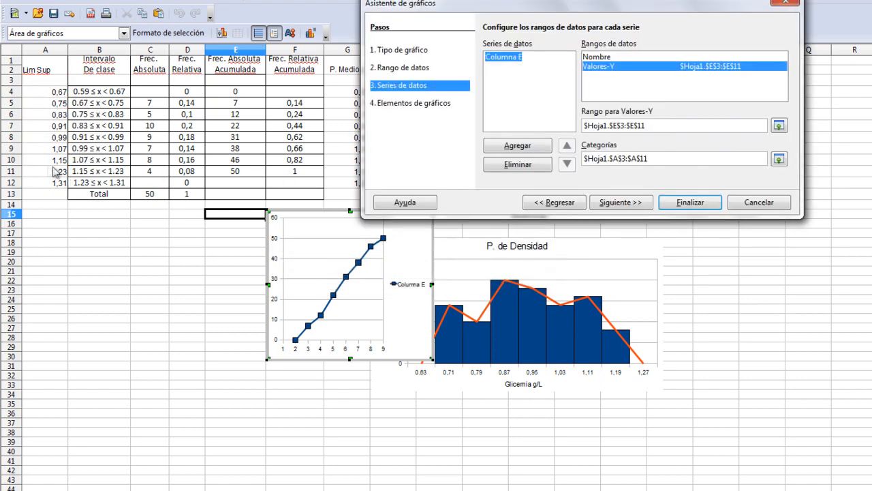
Title the chart Ojiva, label its axes Glicemia g/L (X) and F. Absoluta Acumulada (Y), hide the legend and finish the chart.
{"action": "left_click", "coordinate": [611, 202]}
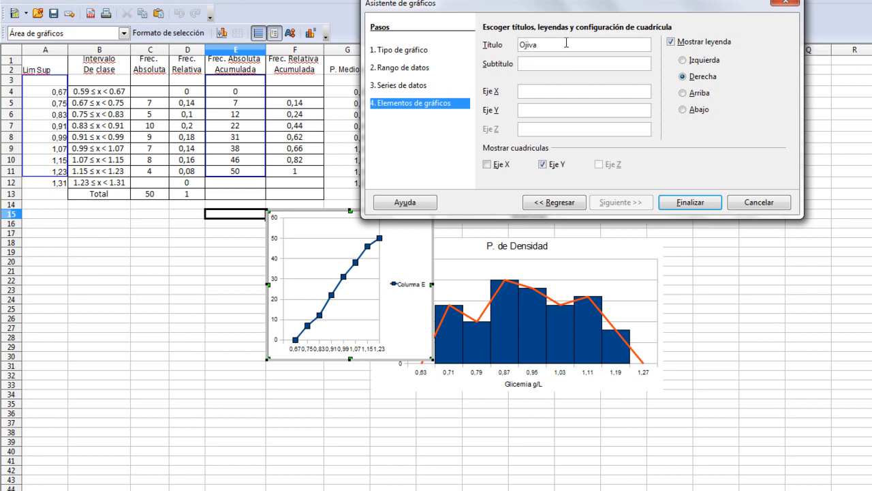
{"action": "type", "text": "icemia g/L"}
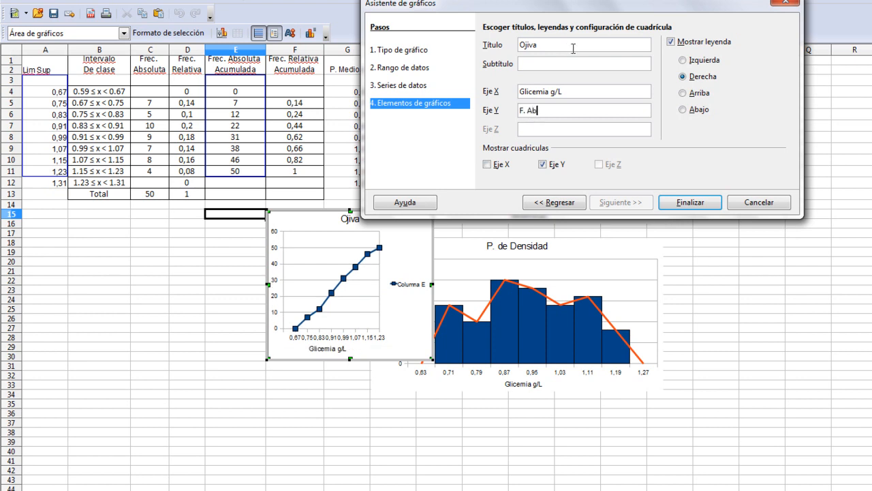
{"action": "type", "text": "oluta Acumulada"}
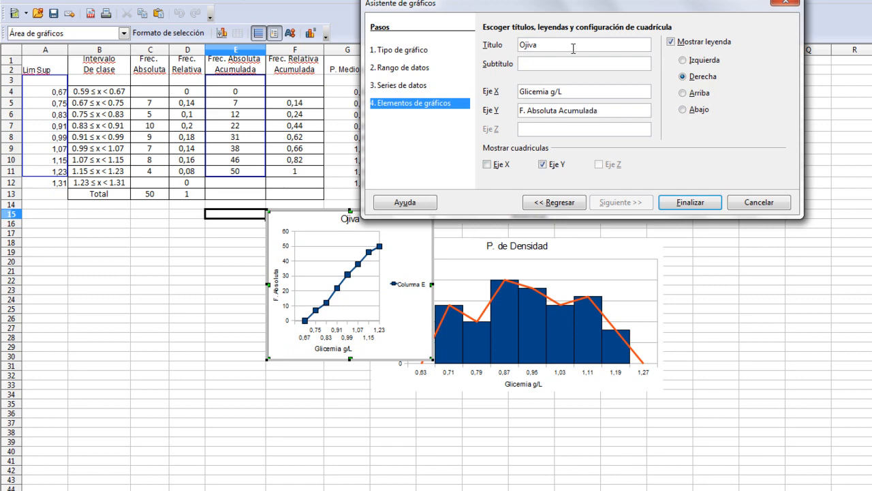
{"action": "left_click", "coordinate": [671, 42]}
{"action": "left_click", "coordinate": [689, 201]}
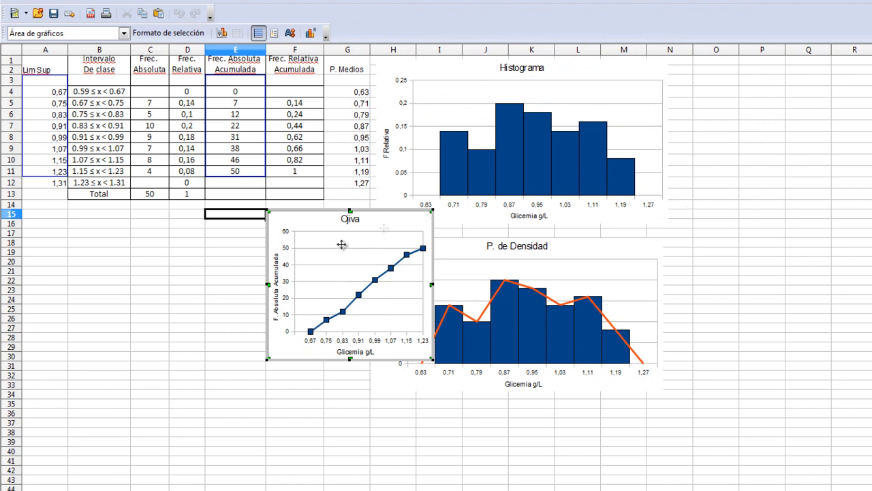
Move the Ojiva chart below the frequency table and enlarge it to span about columns A to G, rows 15 to 33, then deselect it.
{"action": "left_click_drag", "start_coordinate": [267, 245], "coordinate": [68, 247]}
{"action": "left_click_drag", "start_coordinate": [206, 362], "coordinate": [370, 393]}
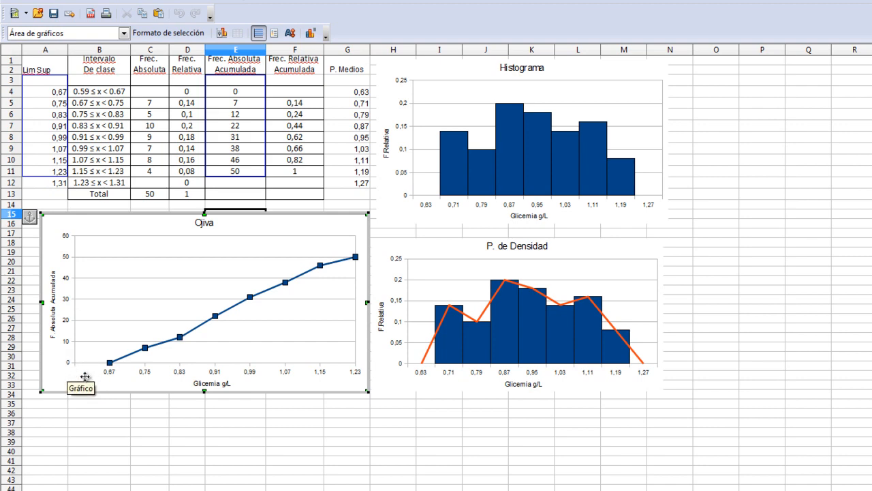
{"action": "left_click", "coordinate": [272, 443]}
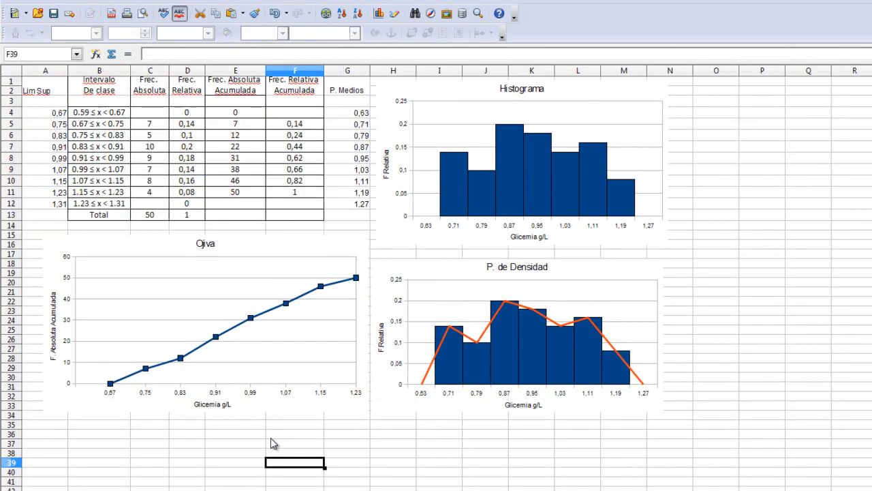